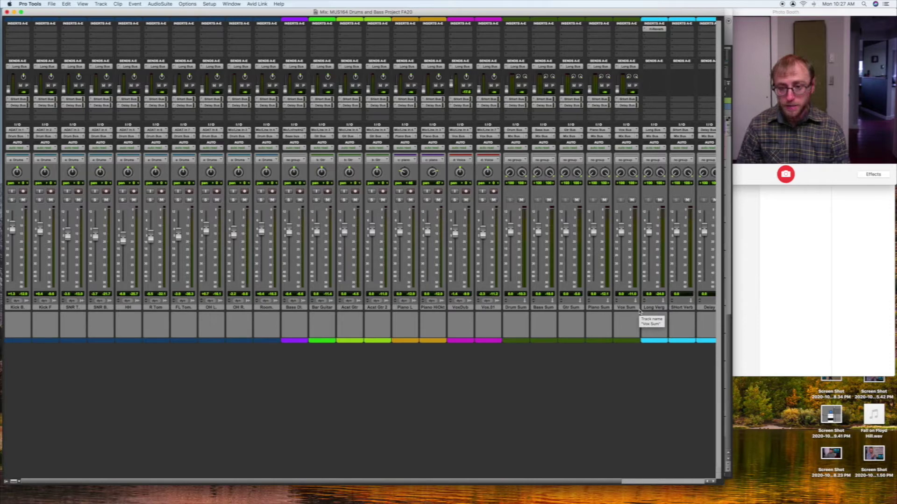
Step: Look over the session's tracks in the Edit window, from the drums down to the imported reference songs
key(super+equal)
scroll(121, 325, up, 10)
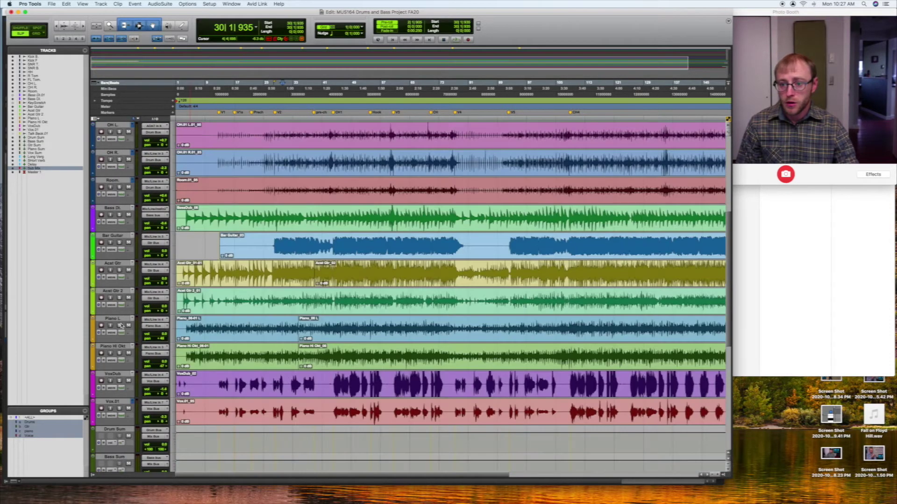
scroll(121, 326, up, 7)
key(super+equal)
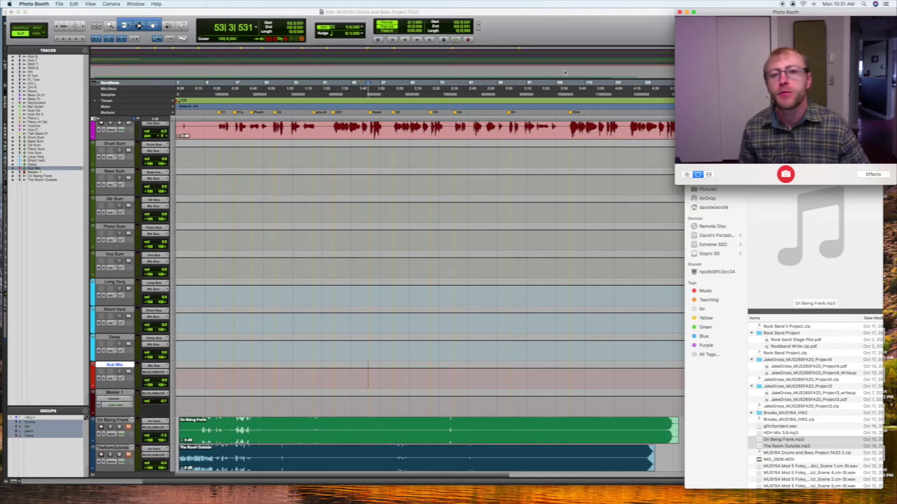
scroll(314, 407, down, 1)
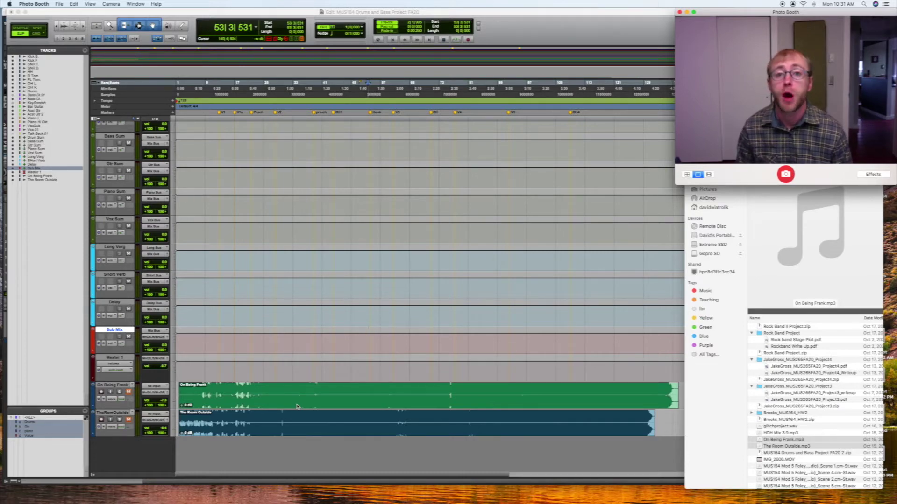
scroll(297, 407, up, 15)
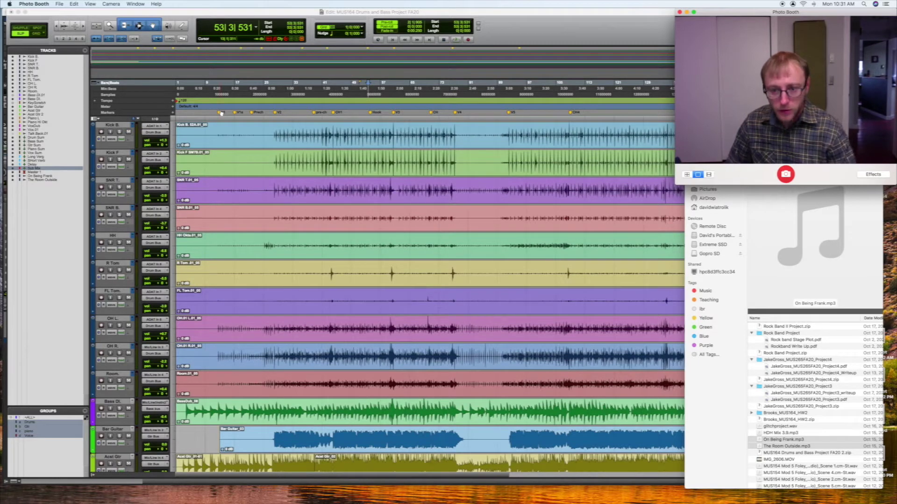
Step: Solo all the grouped drum tracks in the Mix window
click(330, 144)
key(super+equal)
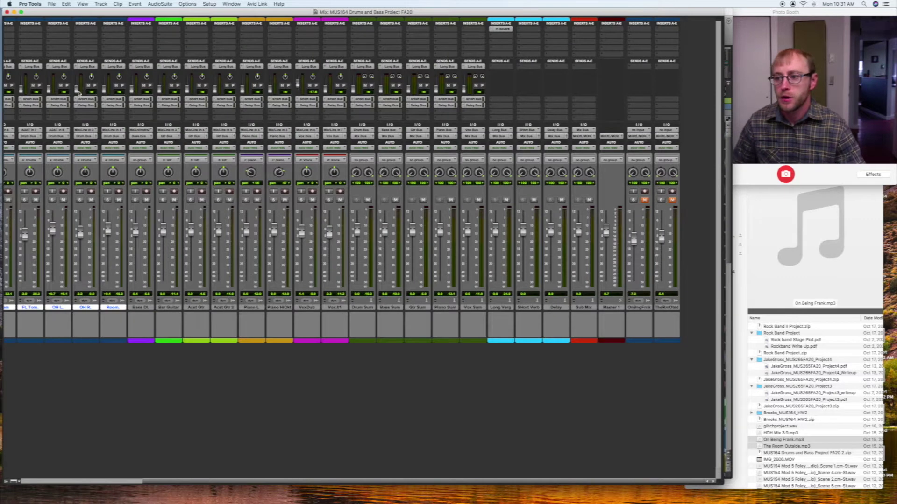
scroll(81, 93, left, 10)
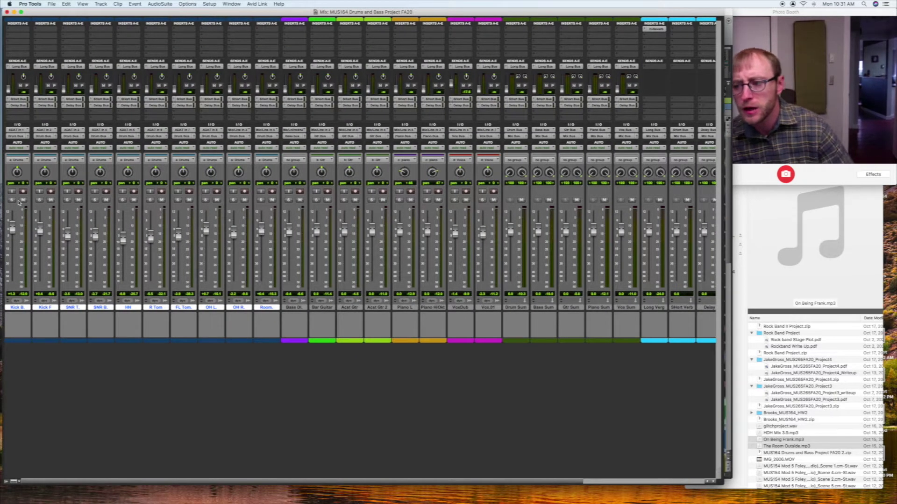
click(15, 202)
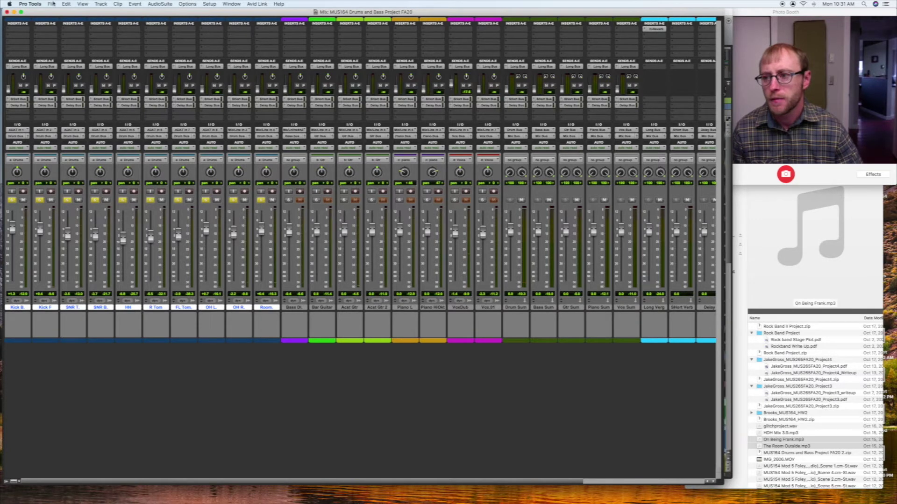
Step: Show the track and group lists in the Mix window and deactivate the Drums, Gtr, piano and Voice groups
click(7, 482)
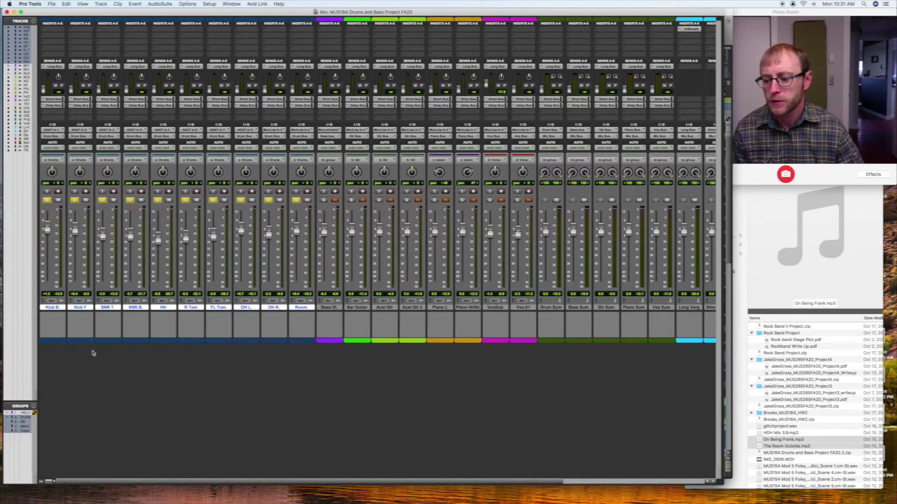
click(26, 421)
click(24, 417)
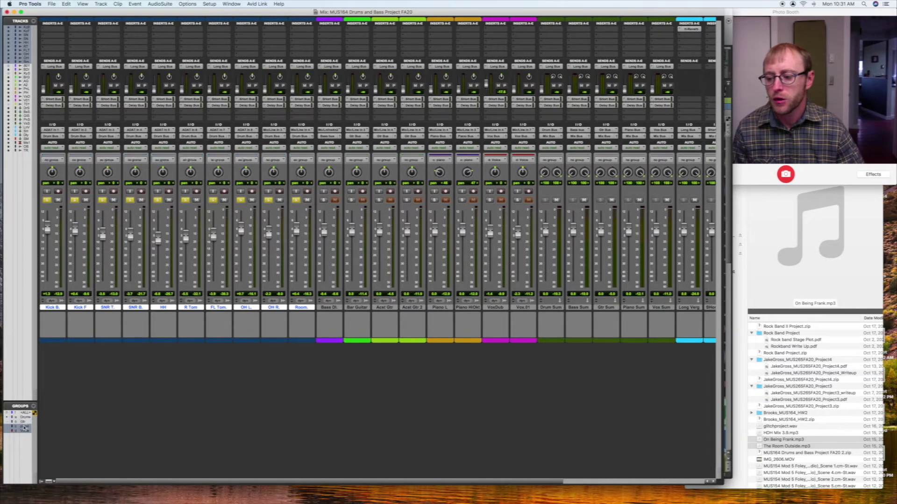
click(24, 427)
click(25, 431)
Step: Take the drum tracks out of solo one by one so that only Kick B. is soloed
click(296, 200)
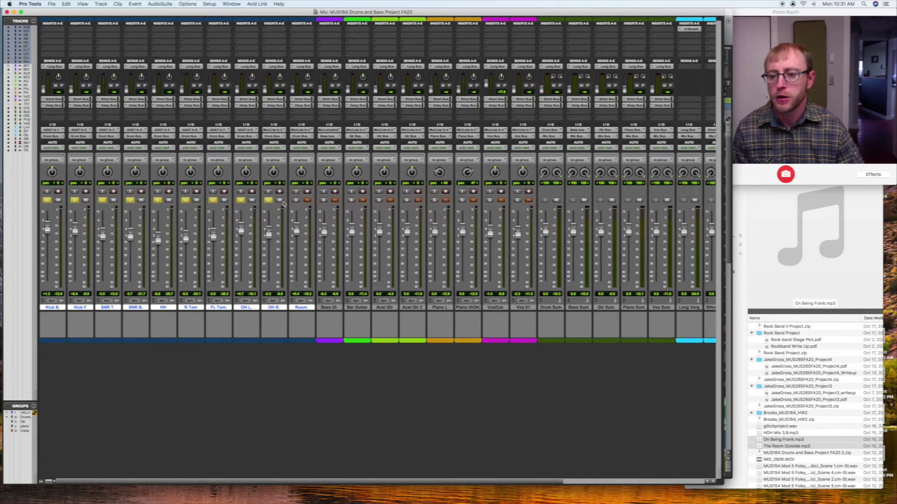
click(268, 200)
click(240, 200)
click(213, 200)
click(185, 200)
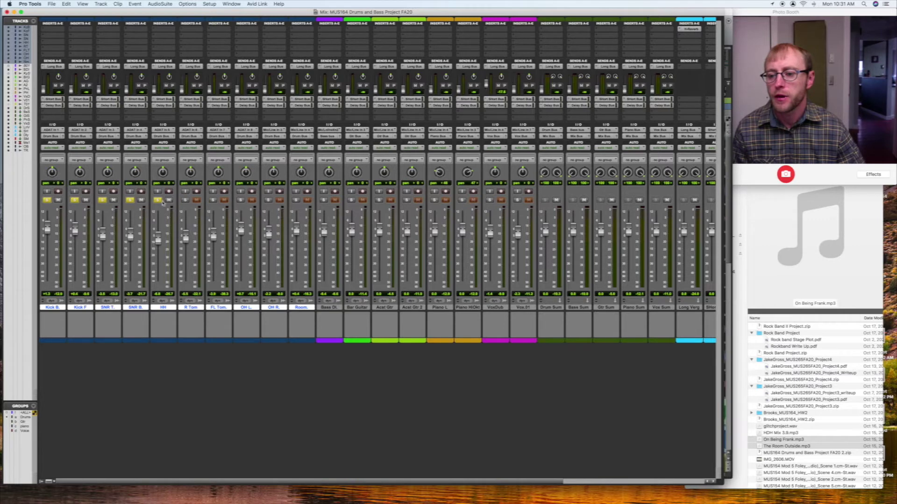
click(158, 200)
click(130, 200)
click(102, 200)
click(75, 200)
click(47, 200)
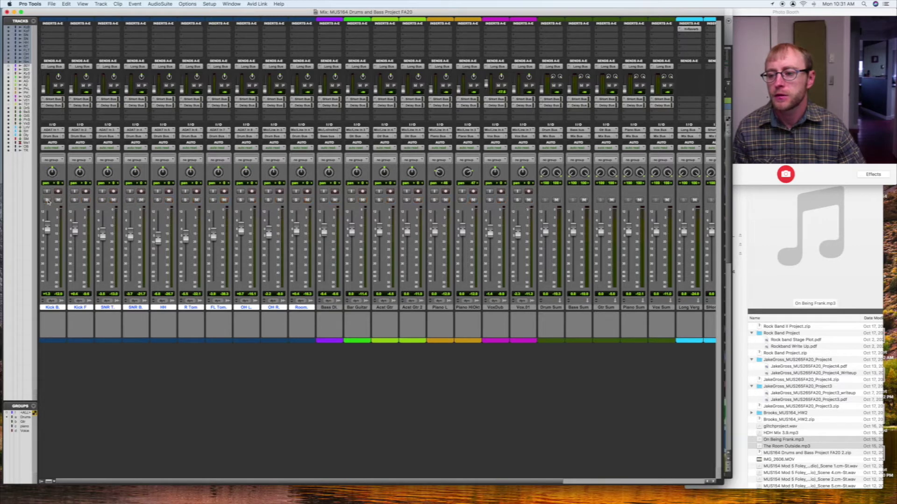
click(47, 200)
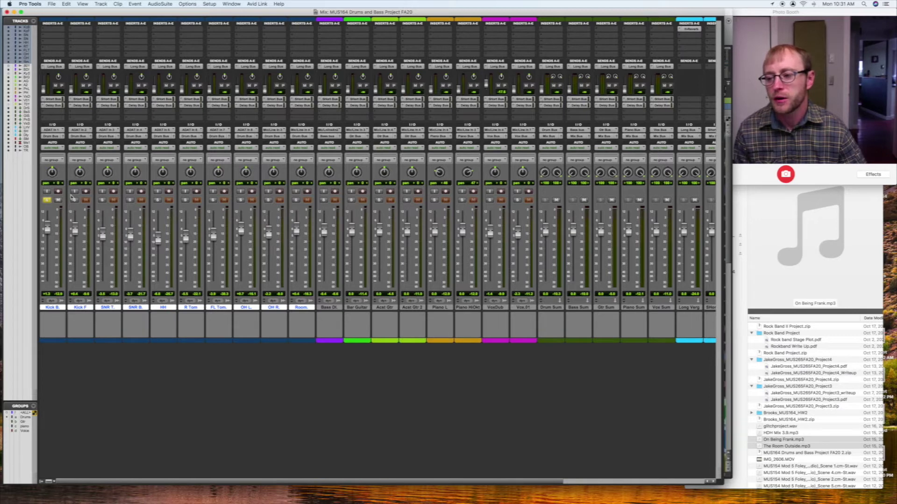
Step: Play a passage around bar 33 and compare the Kick B. and Kick F tracks by soloing each, ending with Kick B. soloed
key(super+equal)
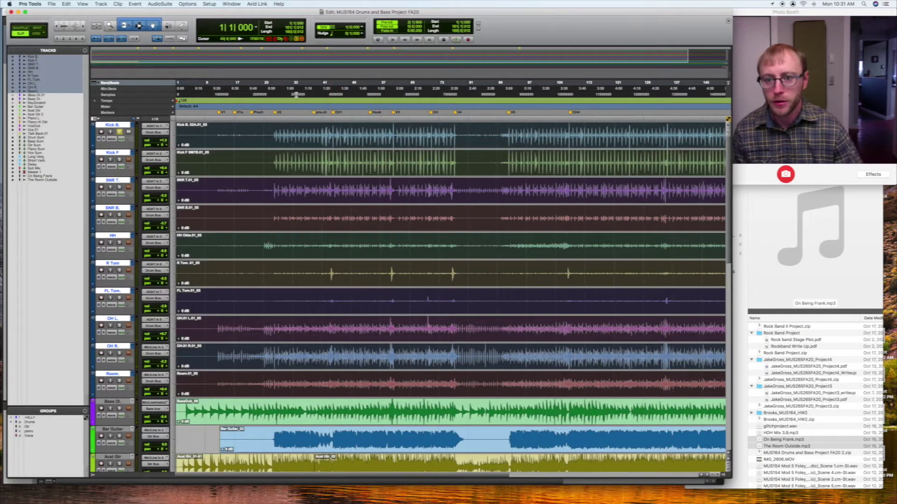
drag(283, 95, 315, 95)
key(space)
key(super+equal)
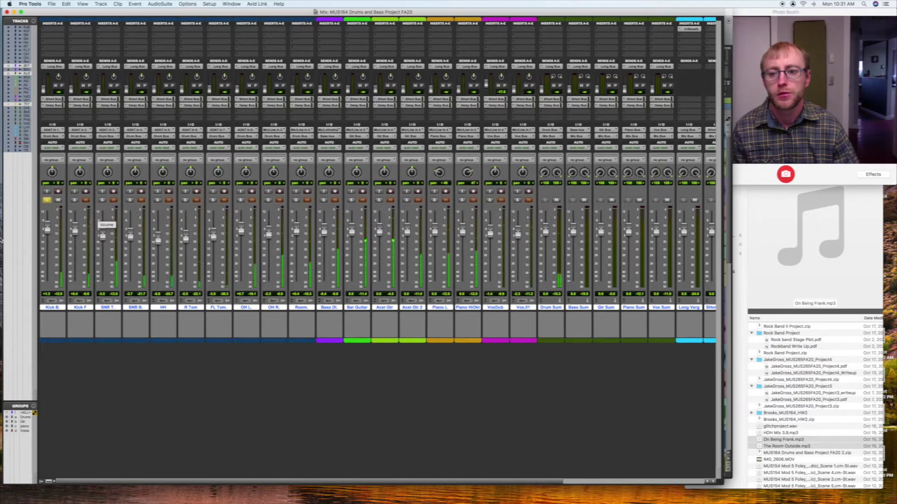
click(75, 200)
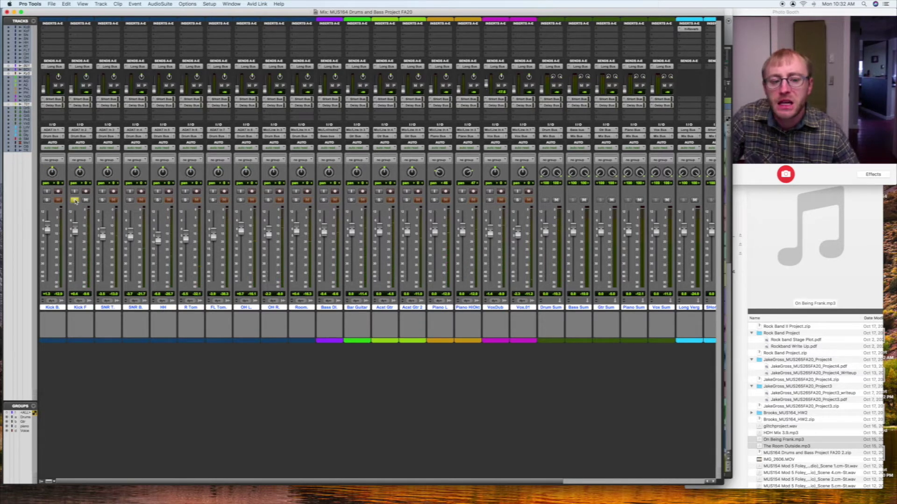
click(47, 201)
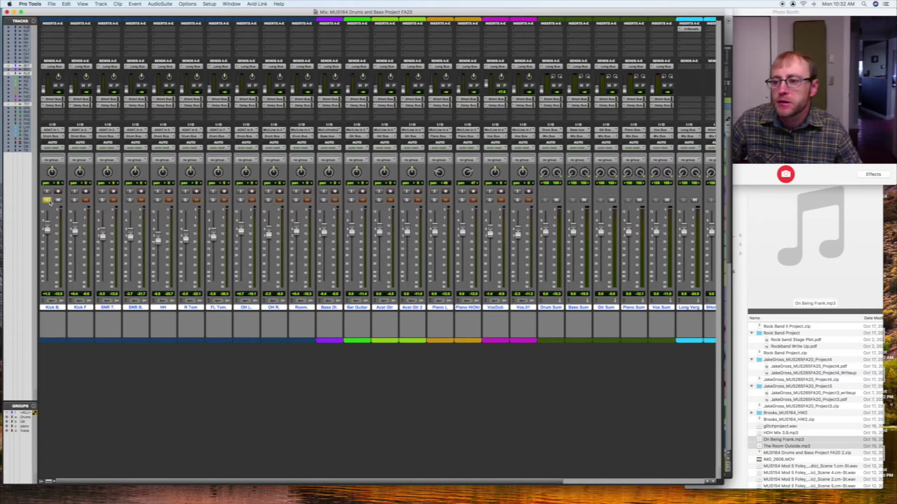
Step: Insert a mono EQ3 7-Band plug-in in the first insert slot of Kick B
click(53, 30)
mouse_move(79, 29)
mouse_move(129, 32)
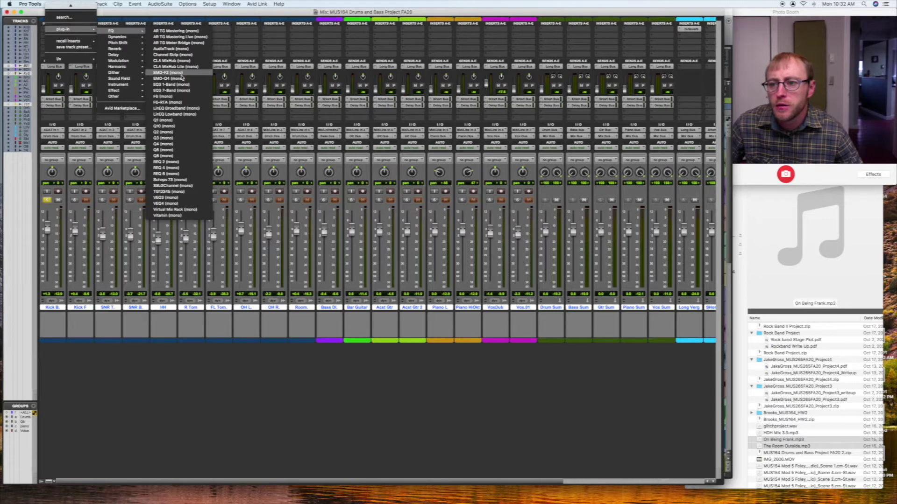
click(176, 90)
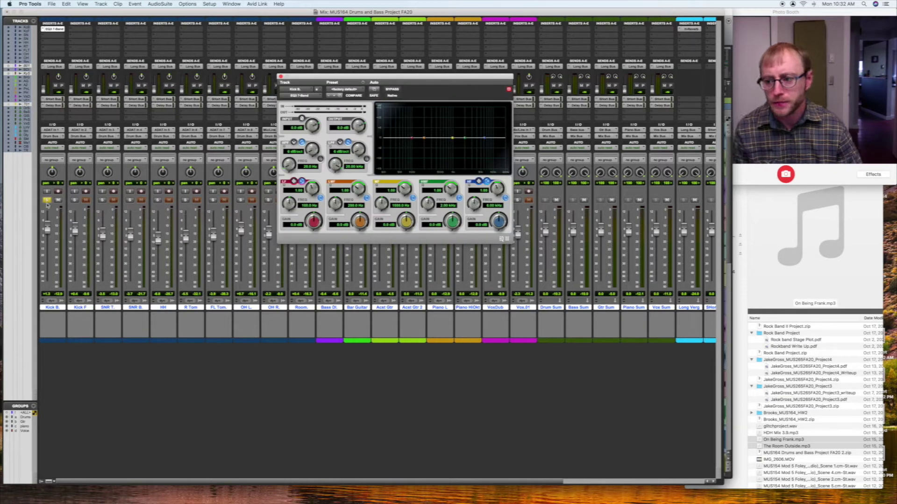
Step: Apply a low-pass filter at about 2 kHz in the Kick B. EQ during playback, and close the plug-in window
key(space)
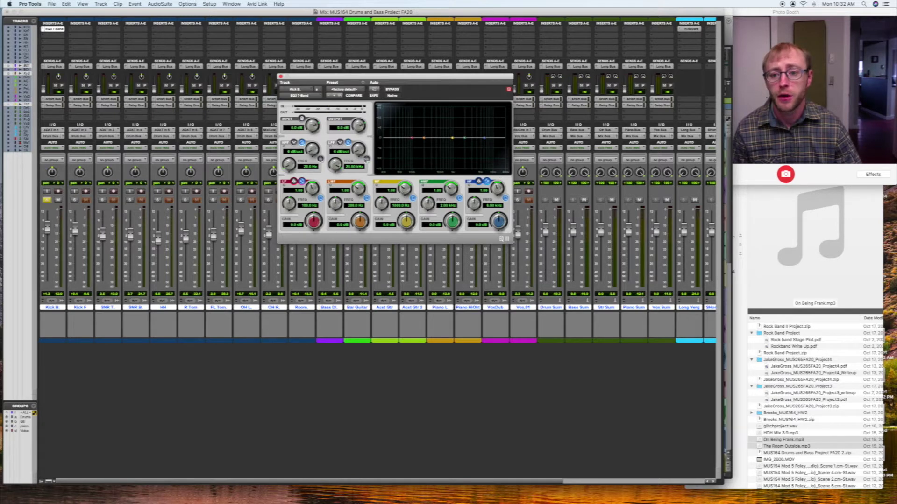
drag(364, 155, 339, 202)
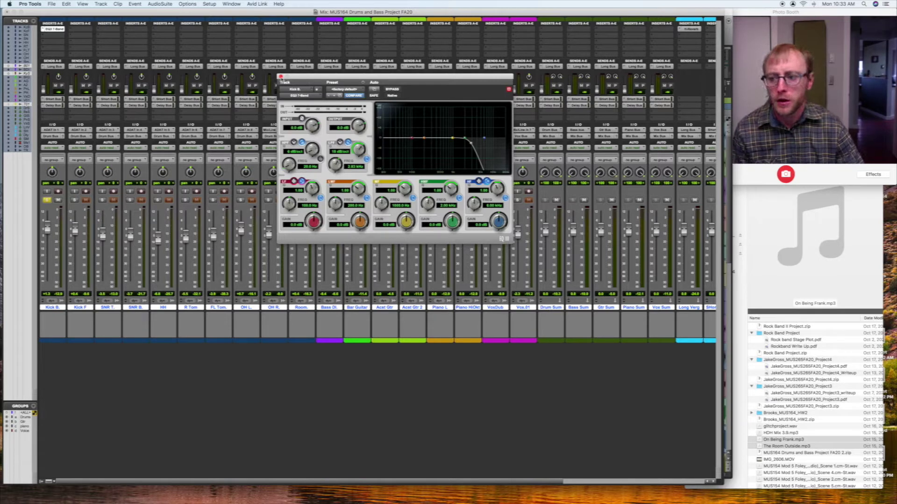
click(280, 76)
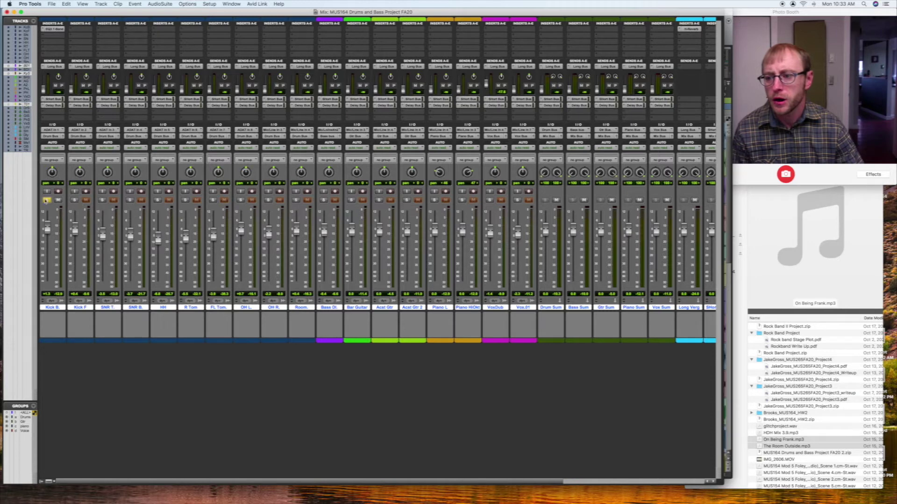
Step: Solo Kick F in place of Kick B. and copy the EQ3 7-Band insert from Kick B. to Kick F
click(46, 200)
click(74, 200)
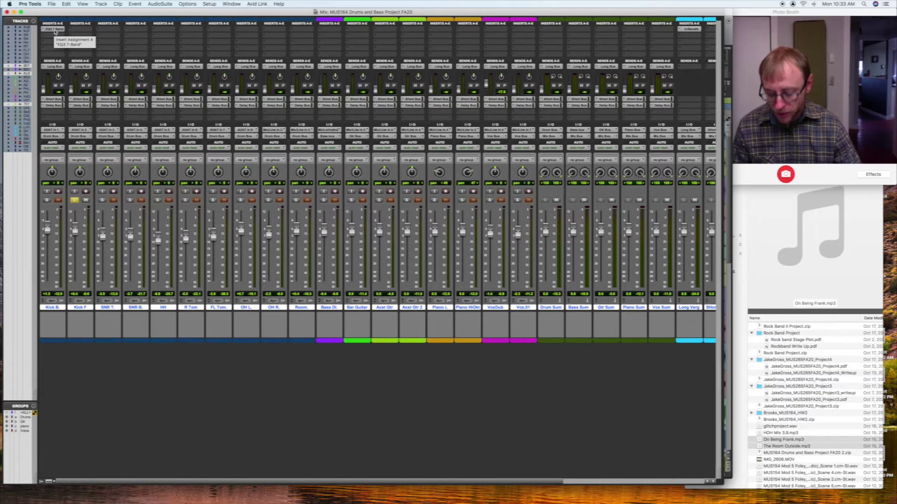
scroll(55, 32, right, 2)
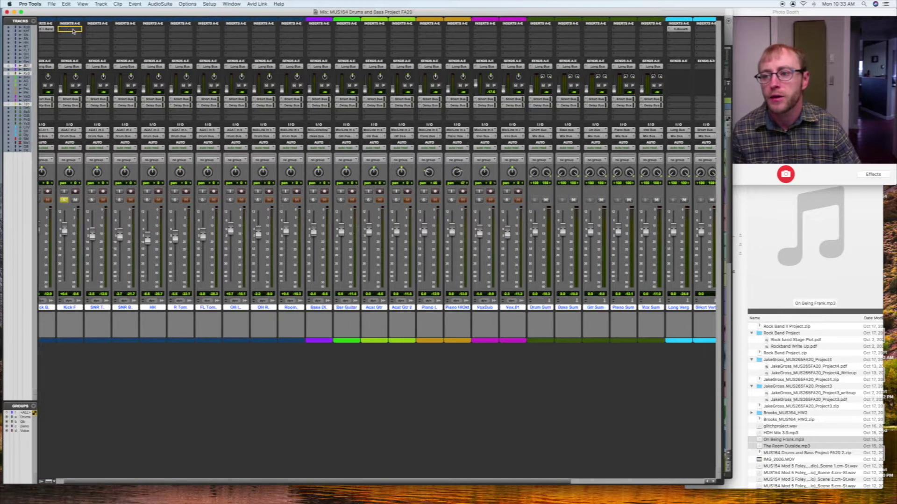
scroll(74, 32, left, 2)
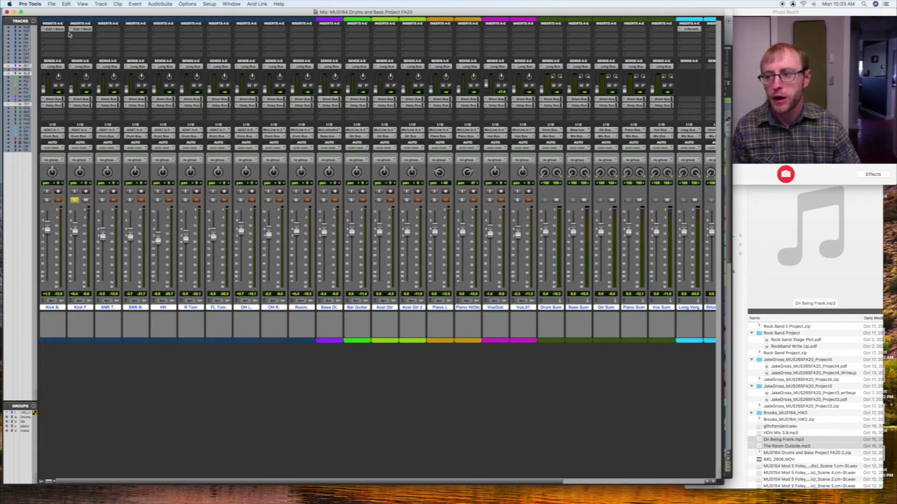
Step: Lower the low-pass frequency in the Kick F EQ to about 1.2 kHz and close the plug-in window
click(82, 29)
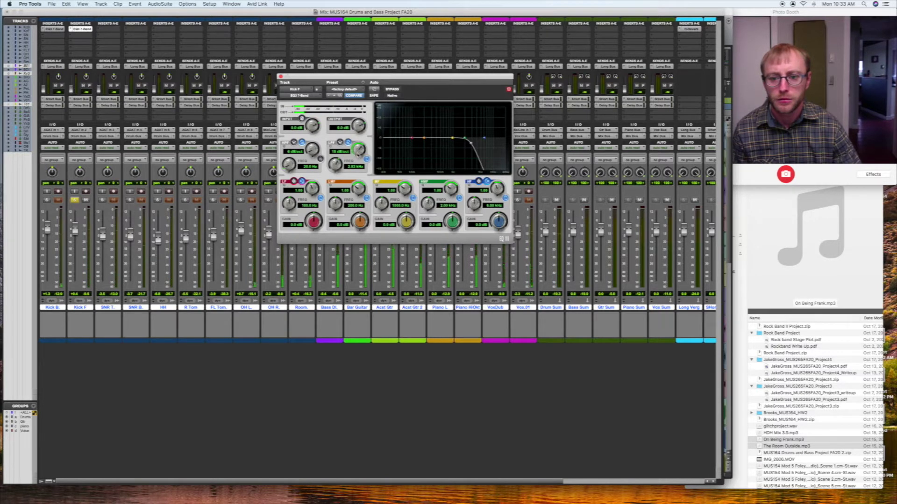
drag(335, 164, 335, 177)
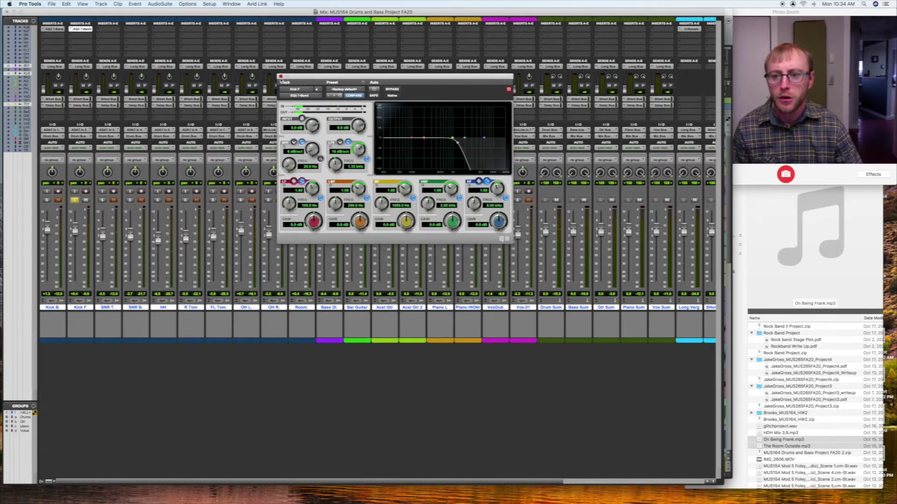
click(280, 76)
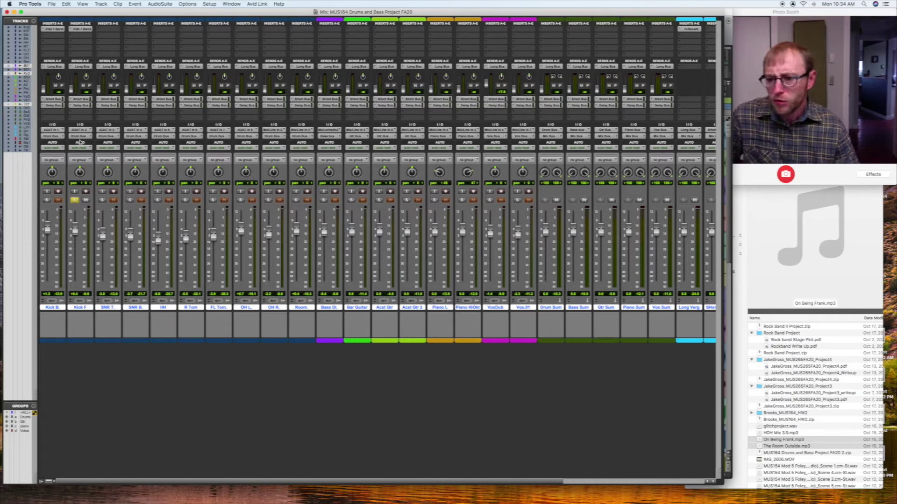
Step: Insert a mono BF-76 compressor in the second insert slot of Kick B
click(56, 37)
mouse_move(74, 38)
mouse_move(118, 39)
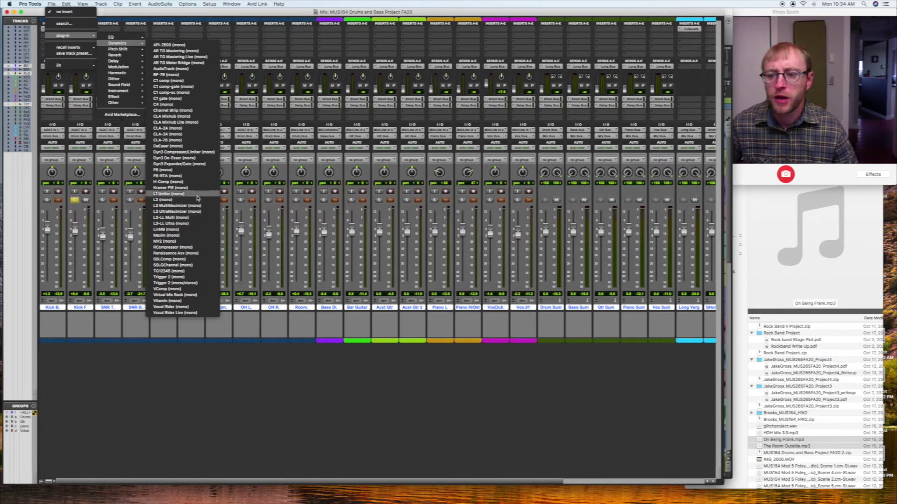
click(185, 76)
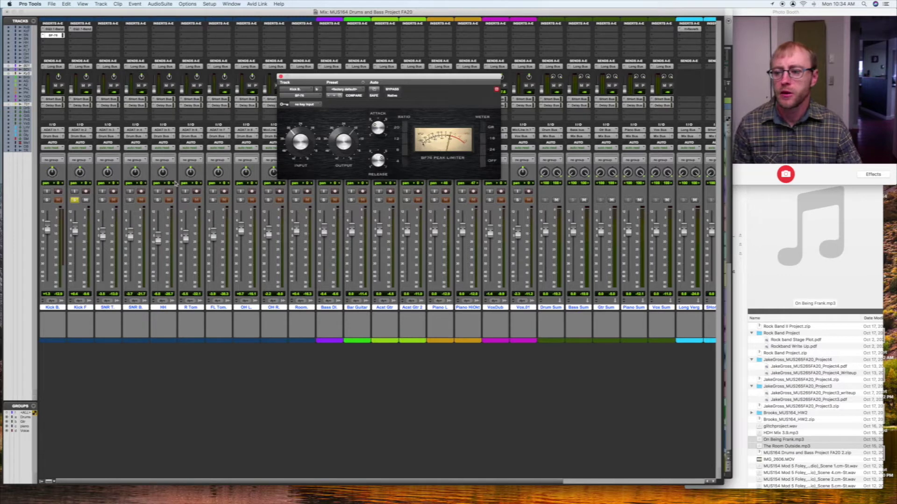
Step: Solo Kick B., adjust the BF-76 input level during playback, and close the plug-in window
click(46, 200)
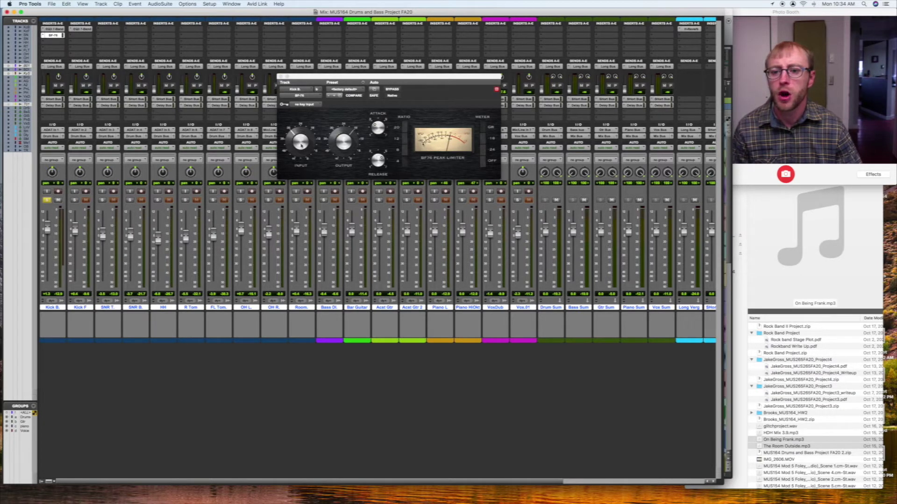
key(space)
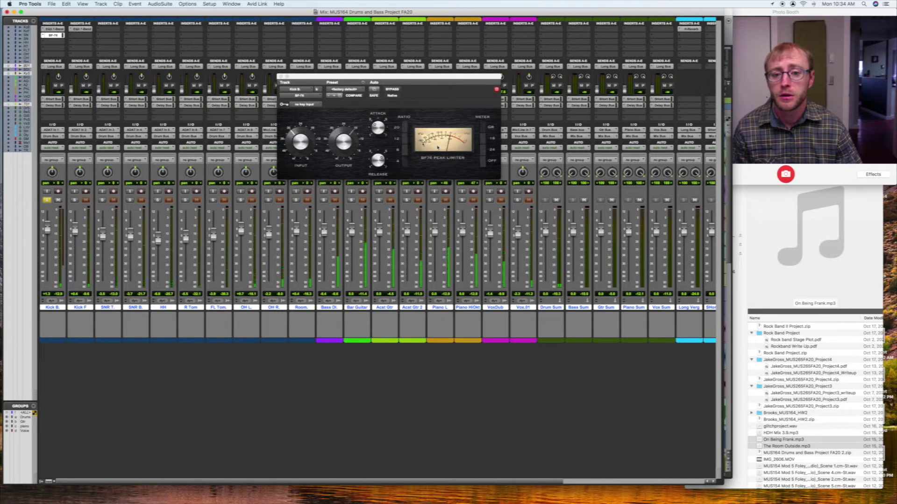
click(293, 142)
drag(293, 141, 294, 137)
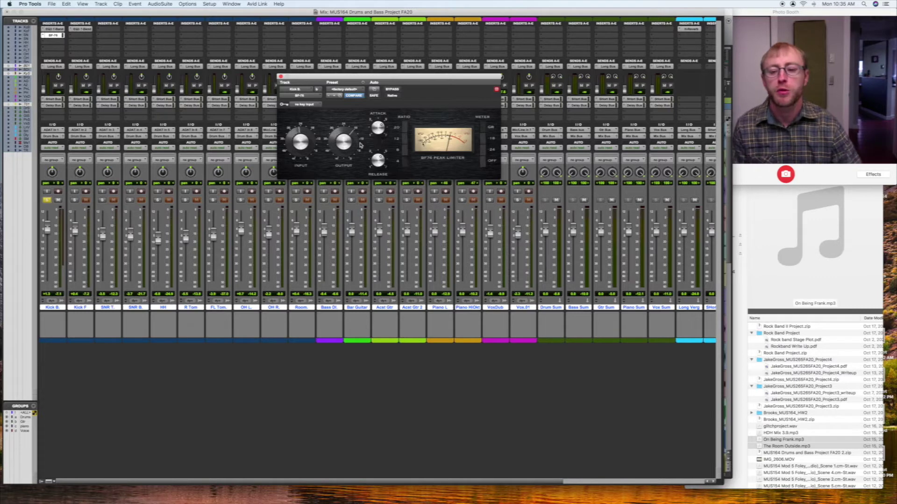
click(281, 76)
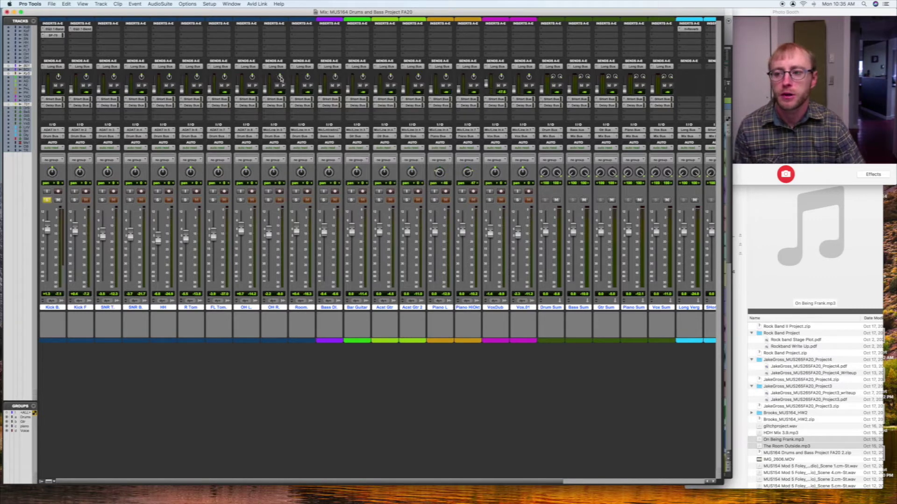
Step: Copy the BF-76 insert from Kick B. to the second insert slot of Kick F
click(53, 36)
click(53, 36)
drag(53, 36, 80, 36)
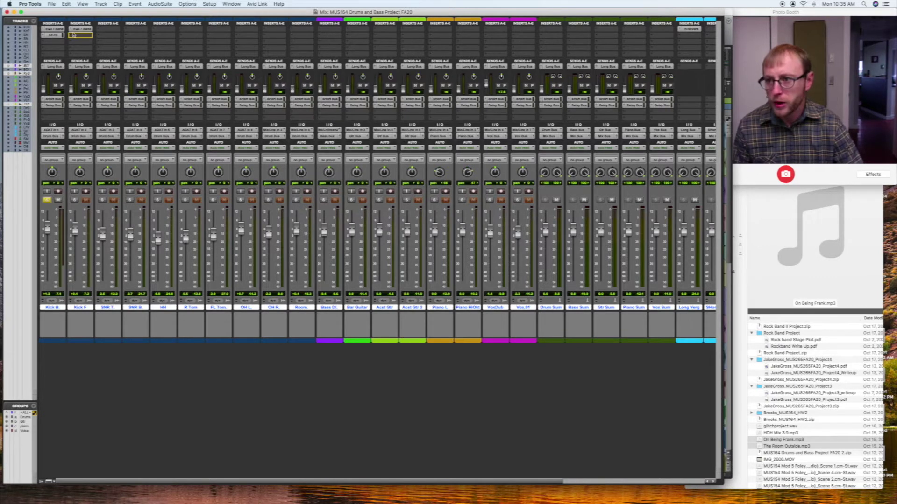
Step: Solo Kick F, check its BF-76 compressor during playback, and close the plug-in window
click(75, 200)
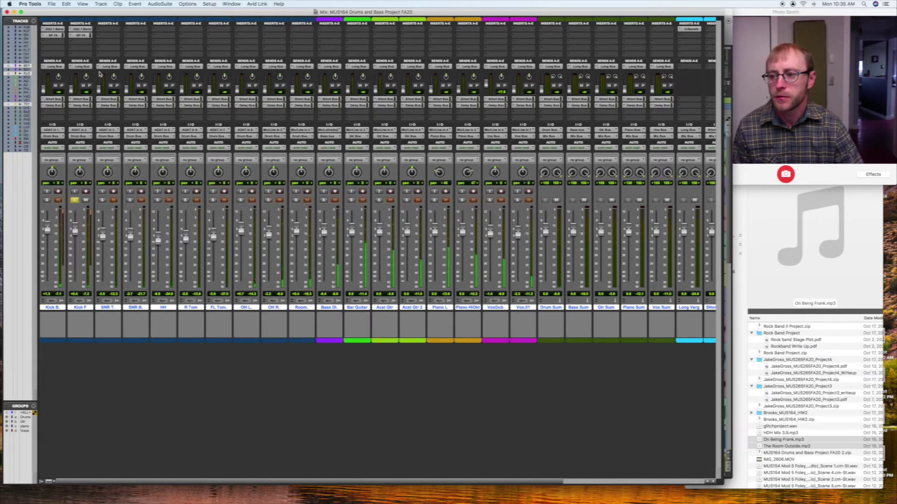
click(75, 36)
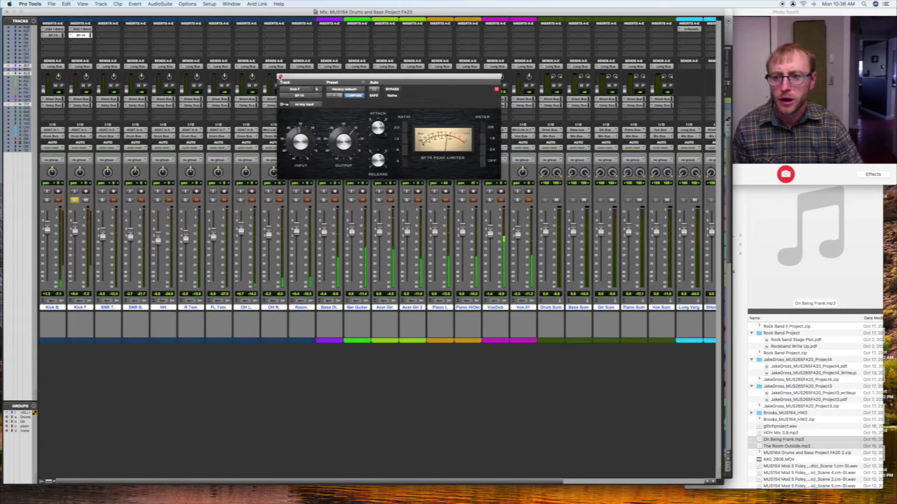
click(280, 76)
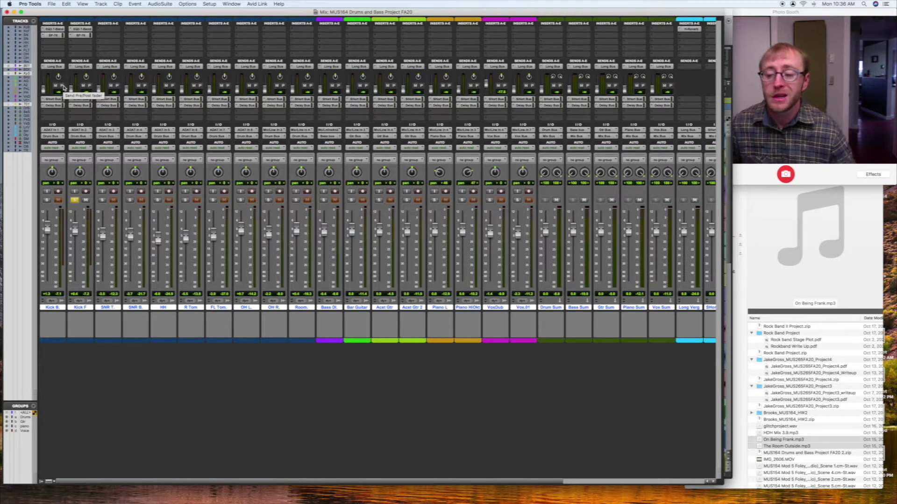
Step: Duplicate the Kick B. and Kick F tracks together with their inserts, sends and group assignments, placed after the last selected track
click(82, 301)
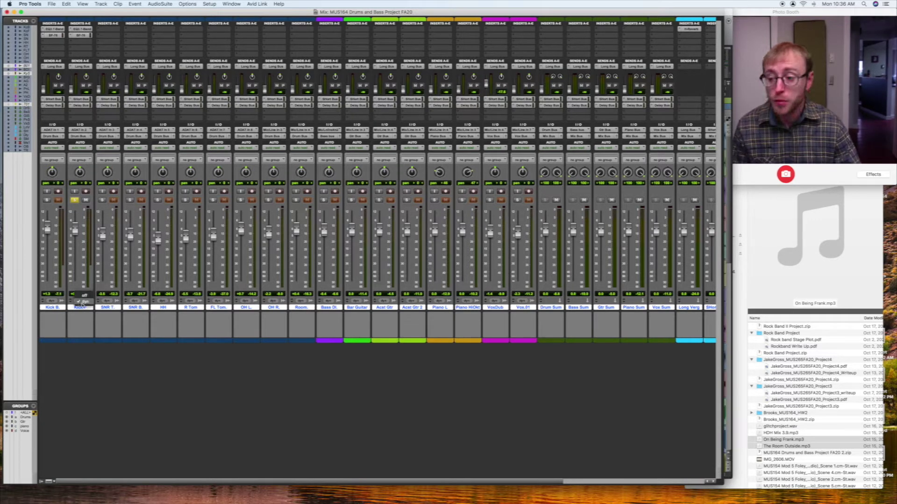
click(83, 302)
click(79, 307)
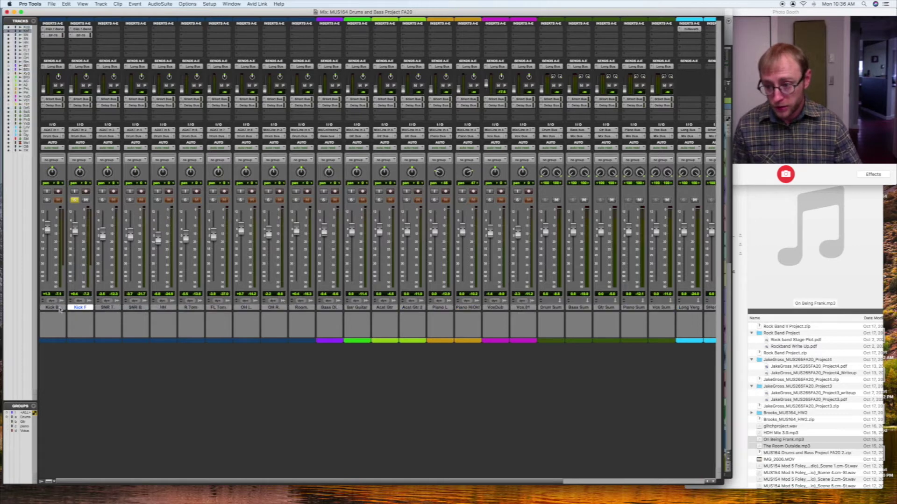
shift+click(55, 308)
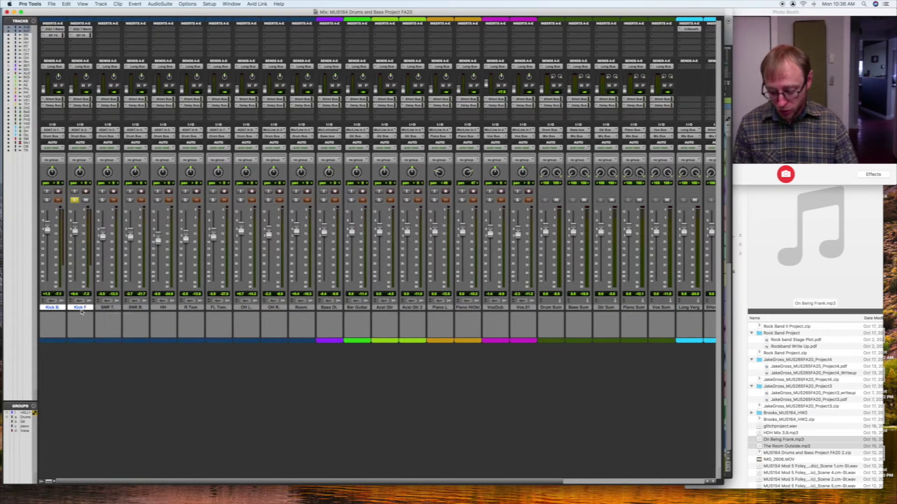
right_click(81, 312)
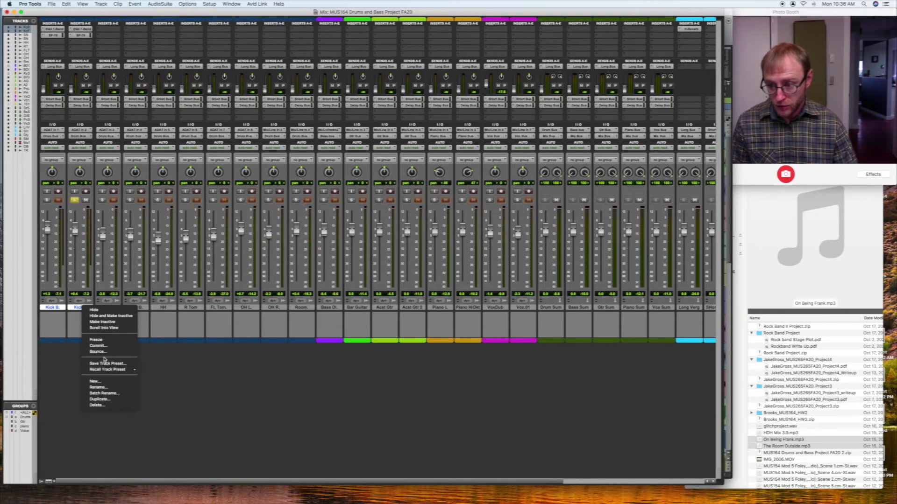
click(107, 400)
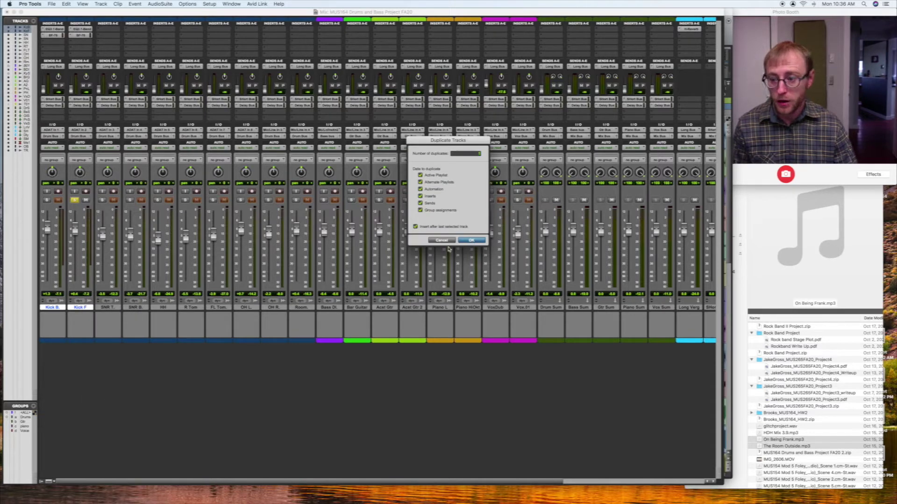
key(Return)
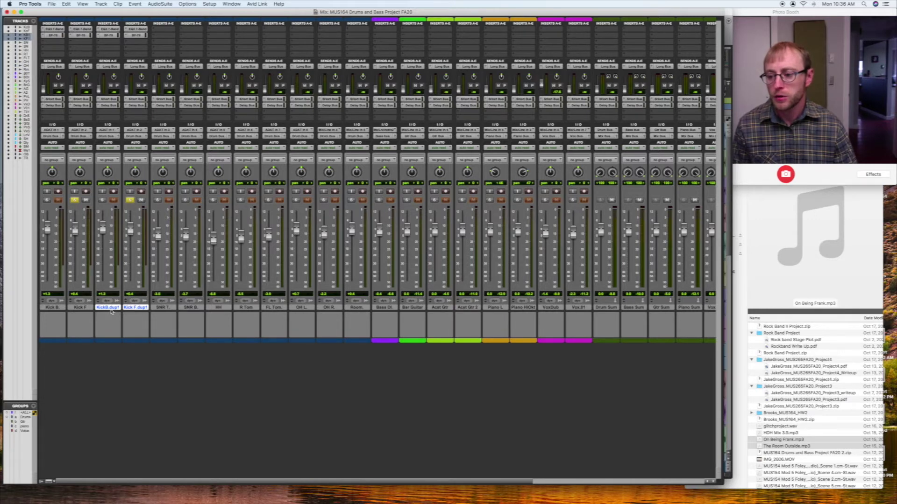
Step: Rename the duplicate of Kick B. as Kick Bright and the duplicate of Kick F as Kick sub
double_click(109, 308)
drag(416, 164, 404, 163)
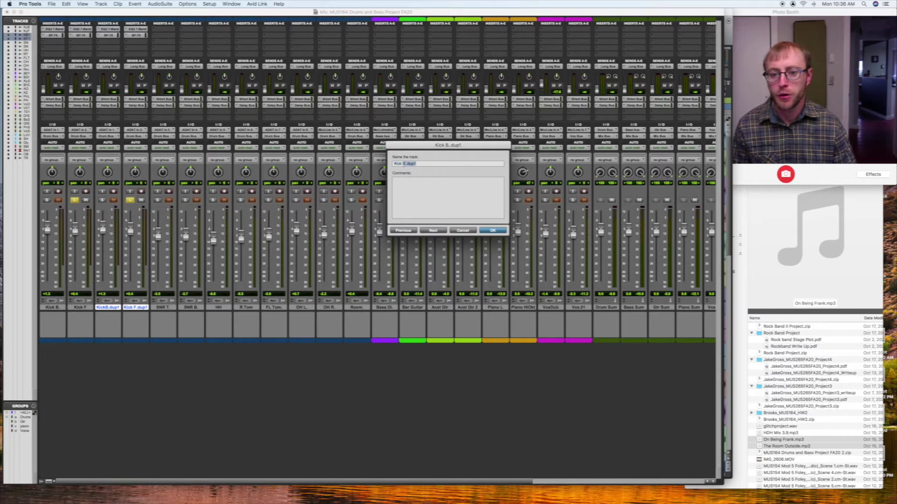
text(B)
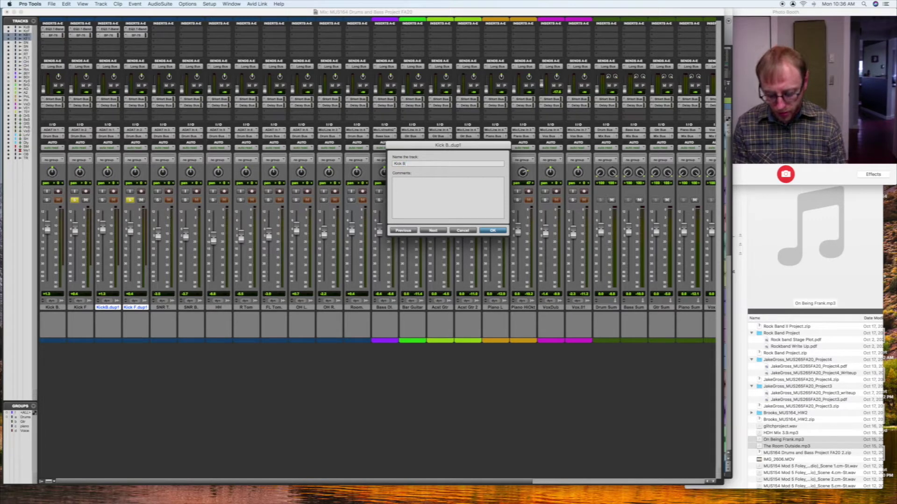
text(right)
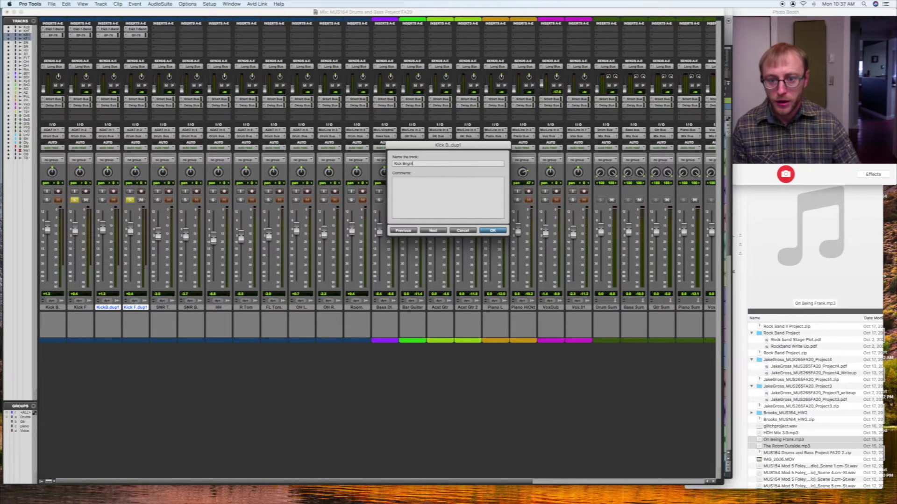
click(434, 231)
drag(421, 162, 401, 164)
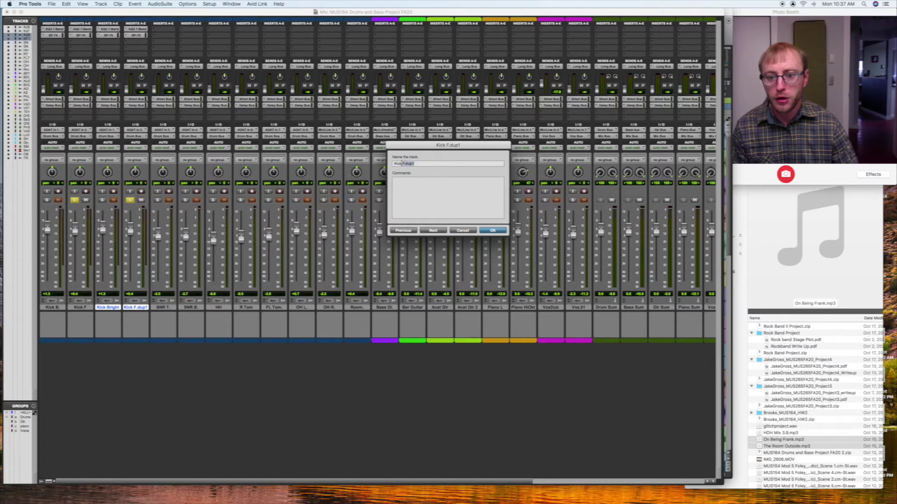
text(sub)
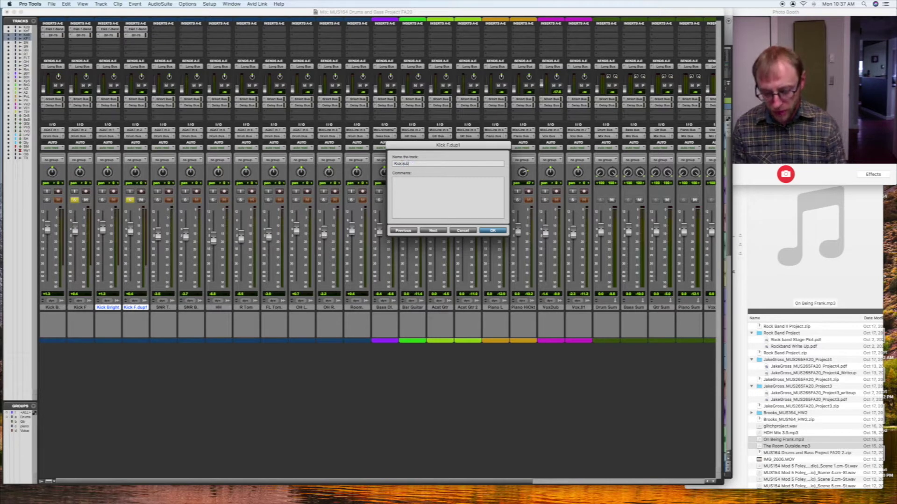
click(491, 230)
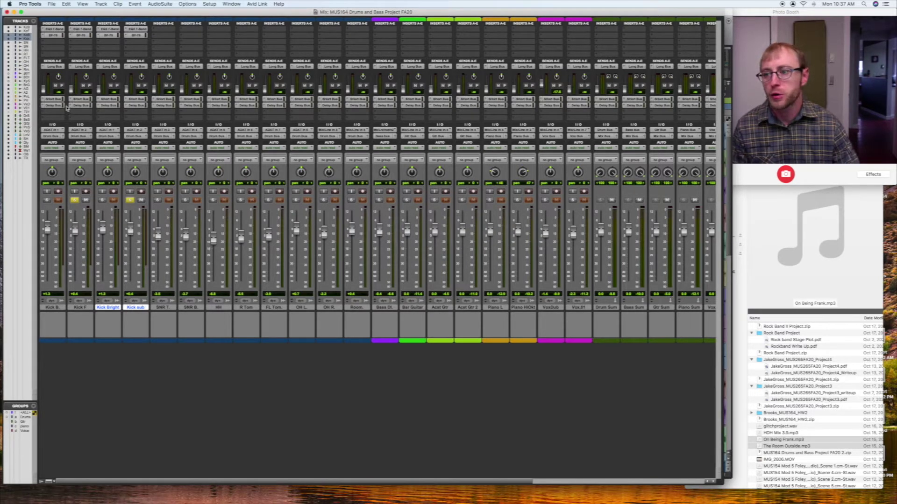
Step: Unsolo Kick F, enable a steeper high-pass filter above 100 Hz in the Kick Bright EQ, and close the plug-in window
click(73, 201)
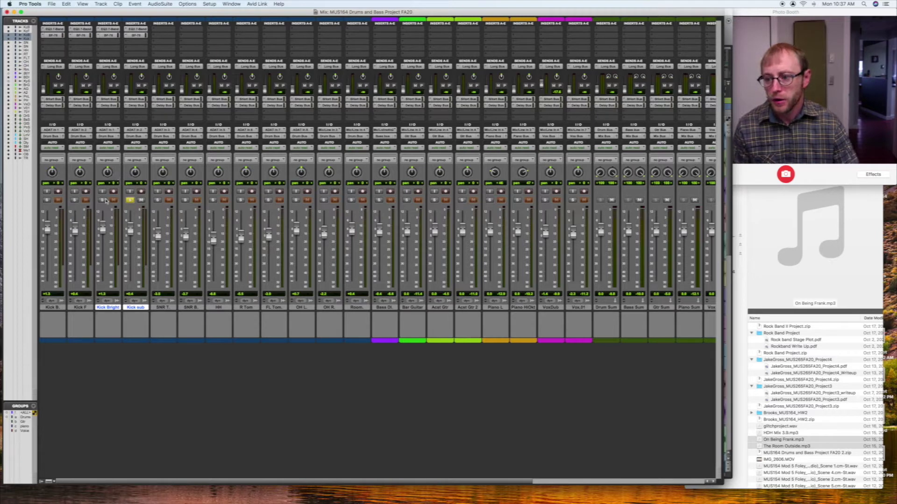
click(109, 29)
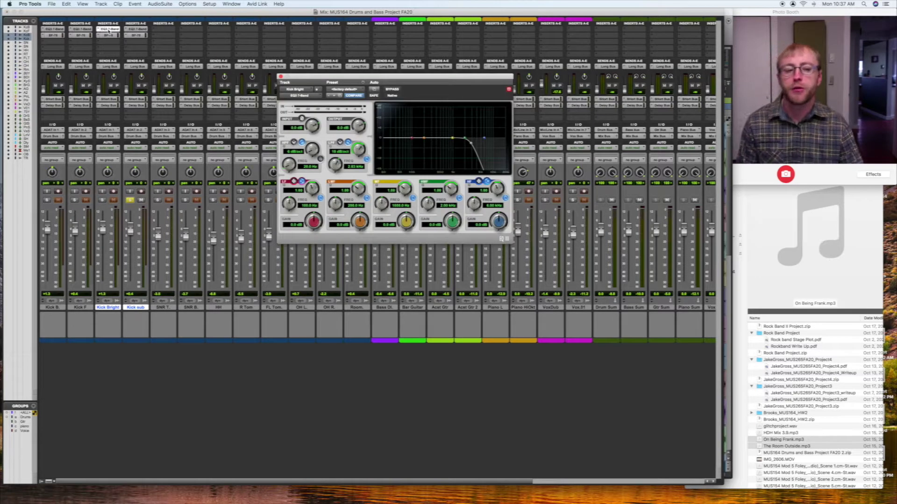
click(320, 159)
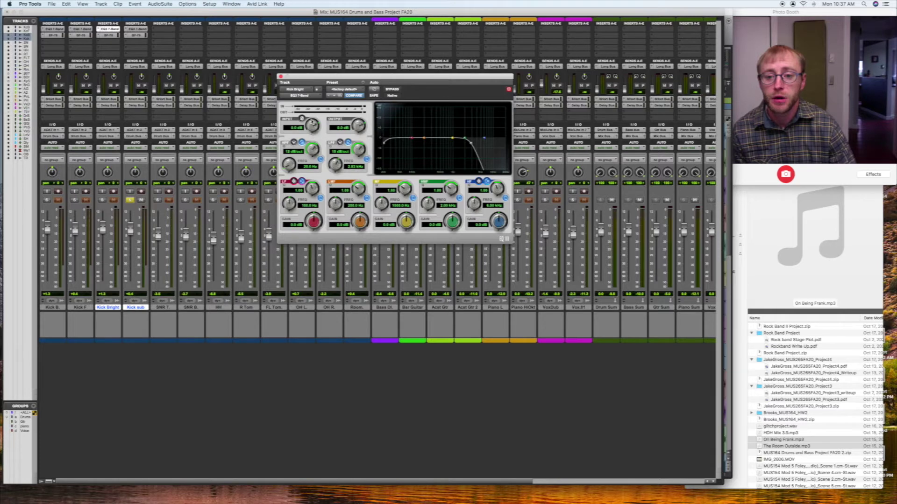
drag(290, 164, 292, 150)
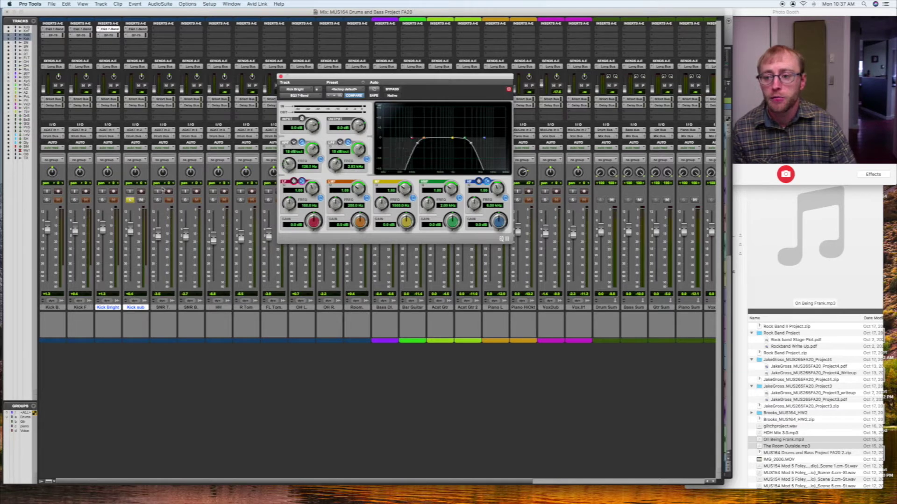
click(280, 76)
Step: Solo Kick Bright and boost the mid band of its EQ by 4 dB at about 1.24 kHz during playback
click(102, 201)
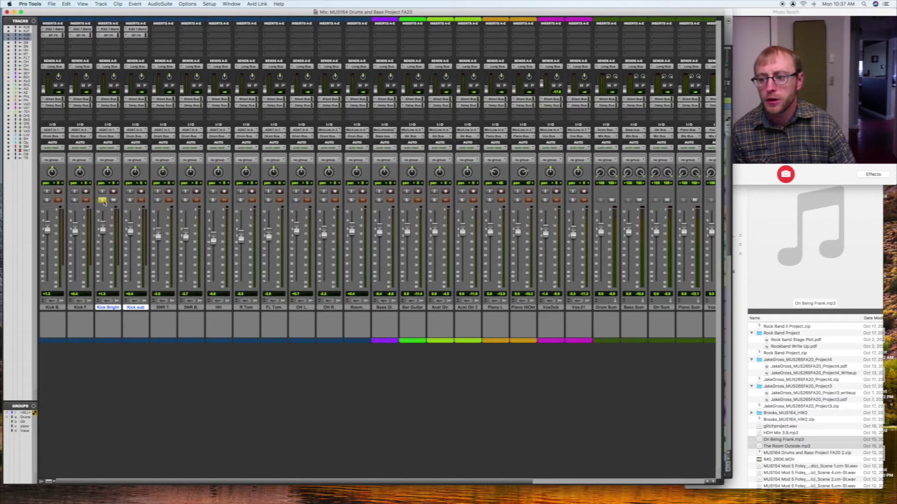
click(114, 29)
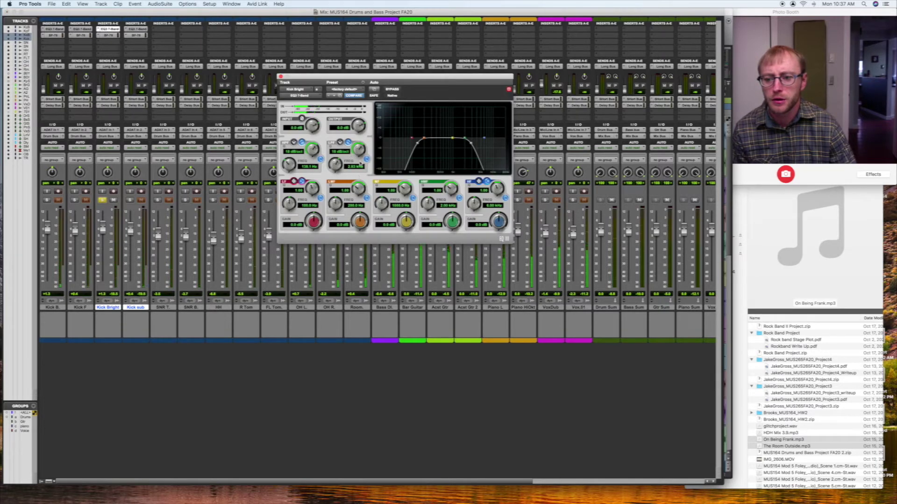
drag(417, 146, 458, 136)
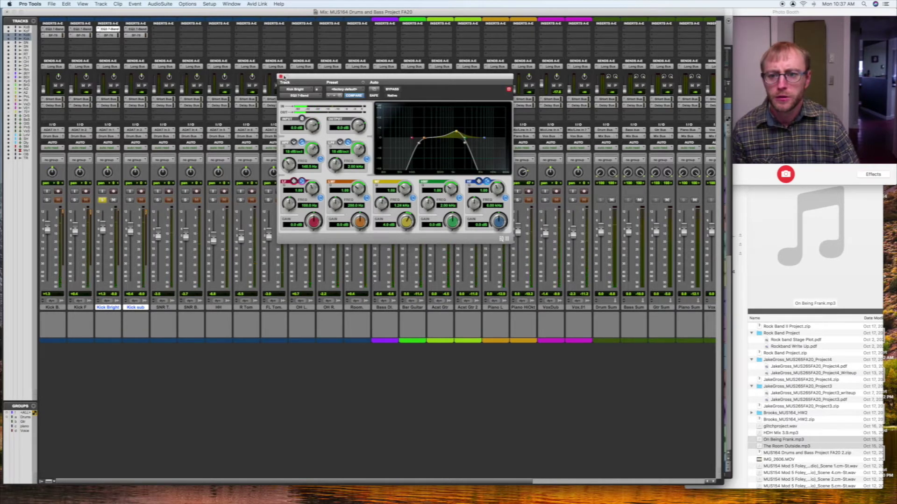
click(281, 76)
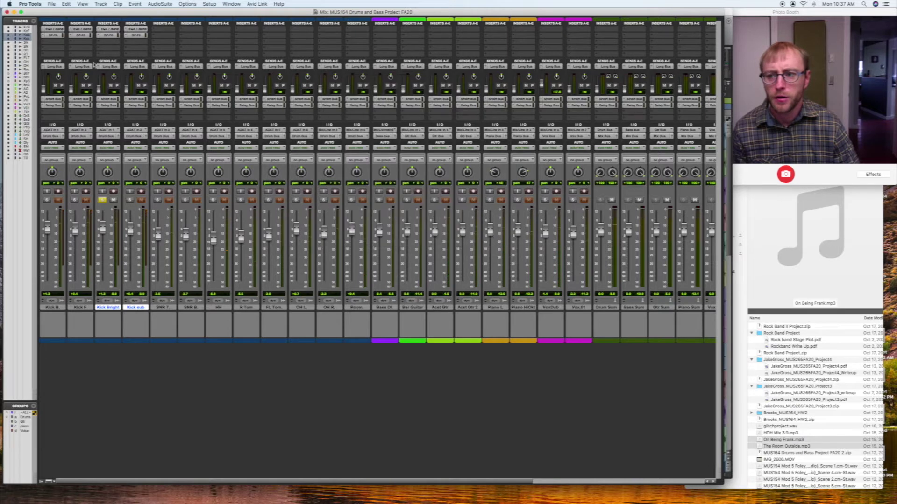
Step: Check the BF-76 compressor on Kick Bright and close the plug-in window
click(109, 35)
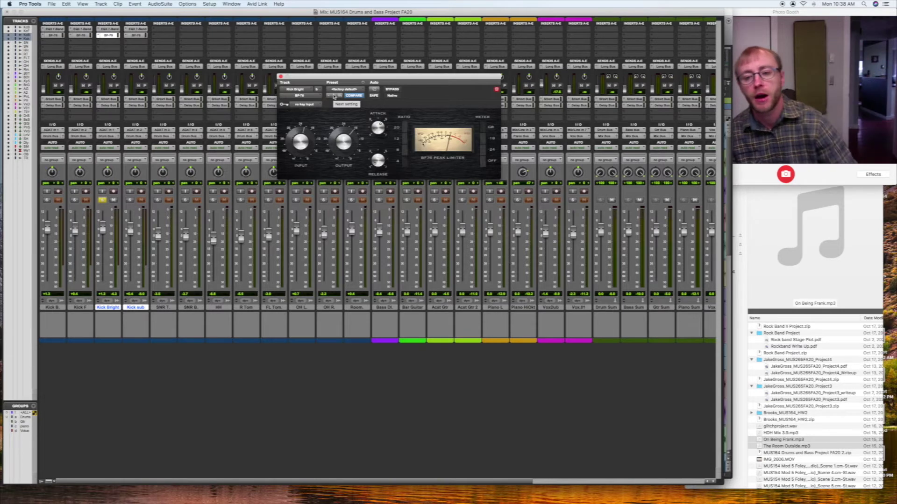
click(280, 76)
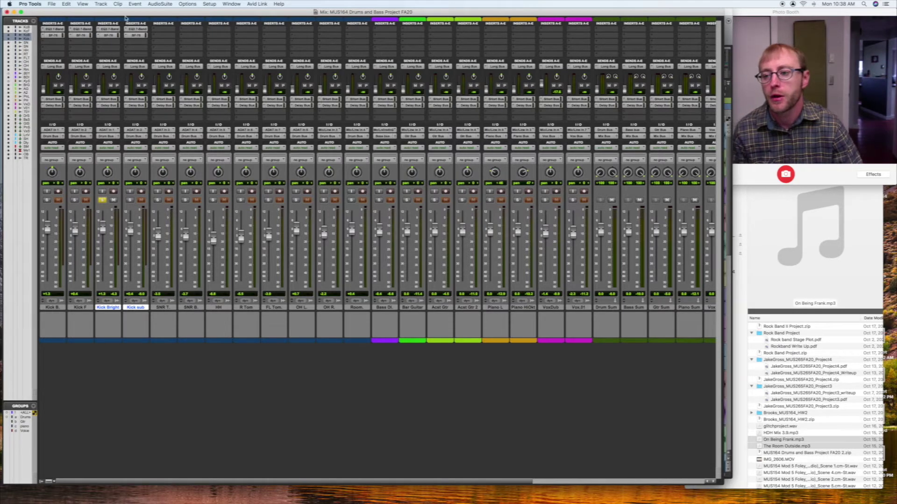
Step: Insert a mono SansAmp PSA-1 harmonic plug-in in the third insert slot of Kick Bright
click(106, 42)
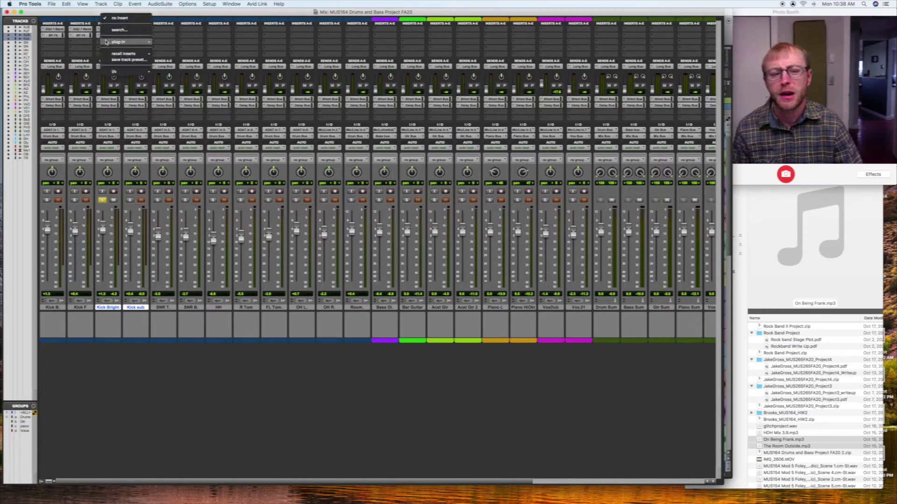
mouse_move(106, 42)
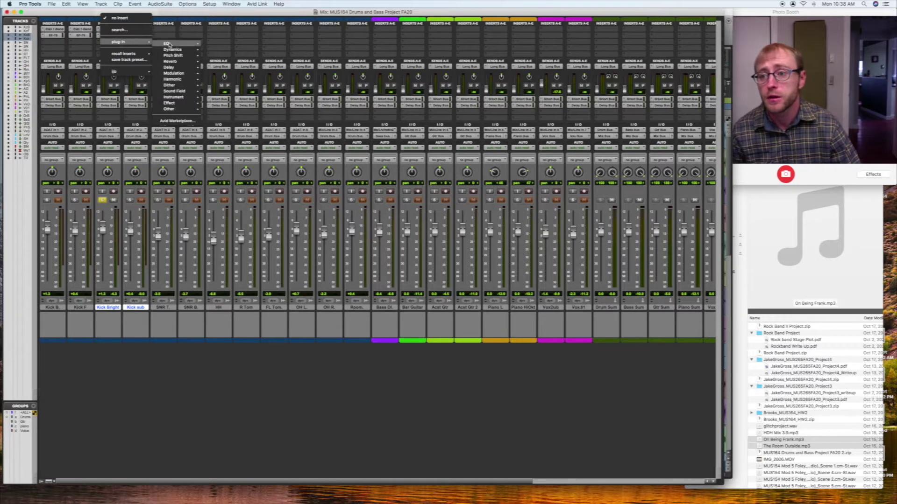
mouse_move(185, 81)
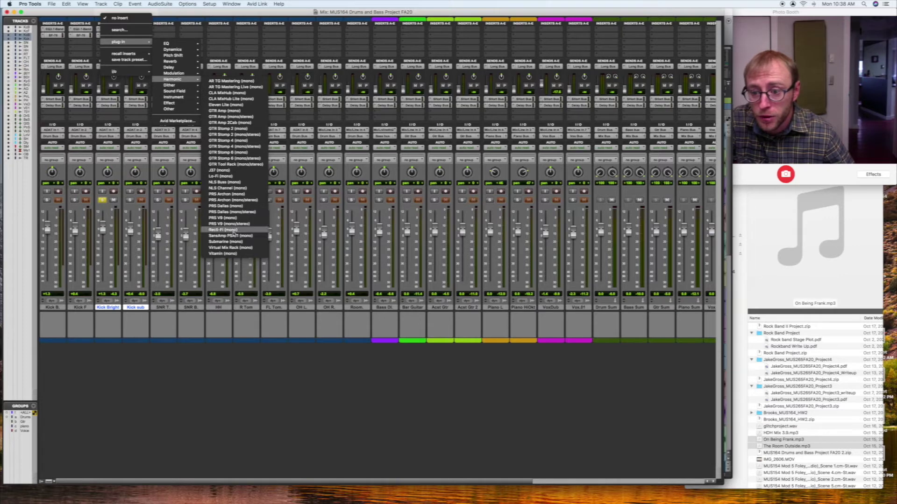
click(236, 238)
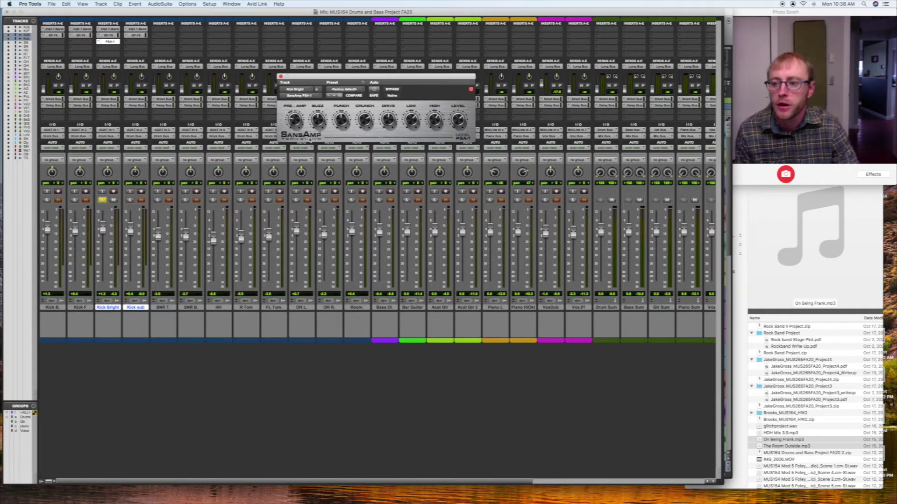
Step: Adjust the SansAmp drive on Kick Bright during playback and close the plug-in window
key(space)
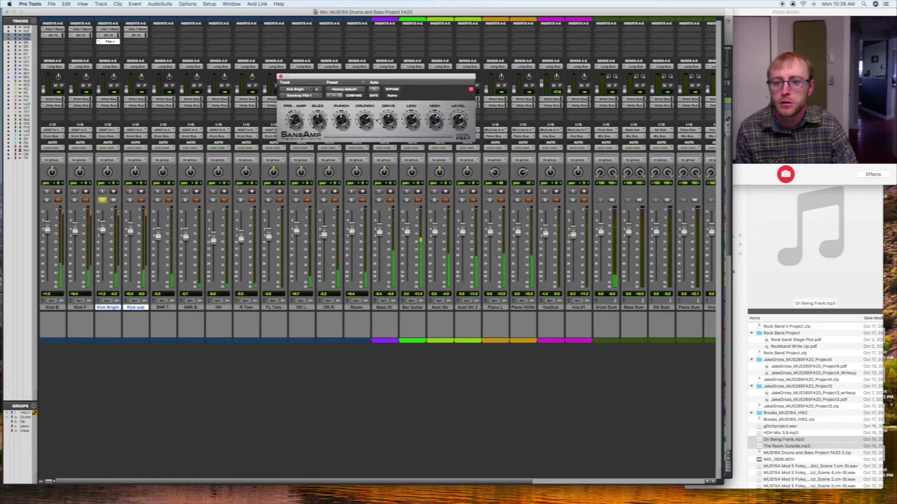
drag(389, 117, 388, 122)
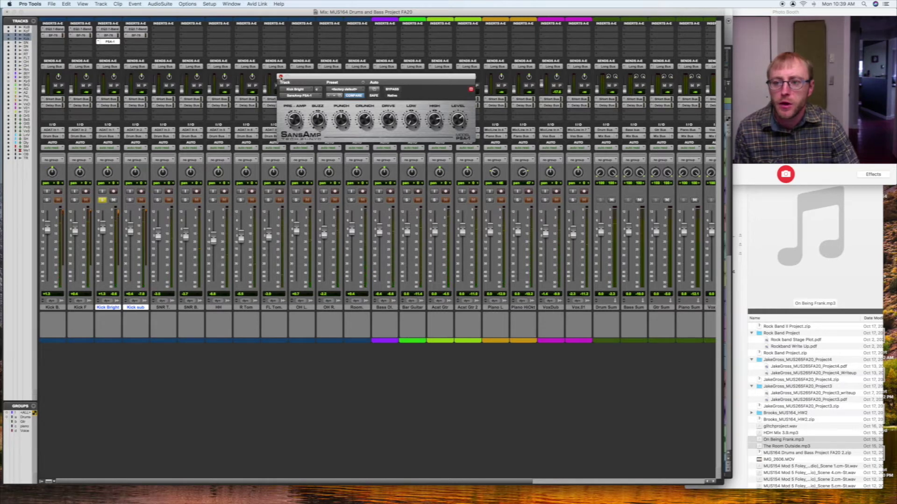
click(281, 76)
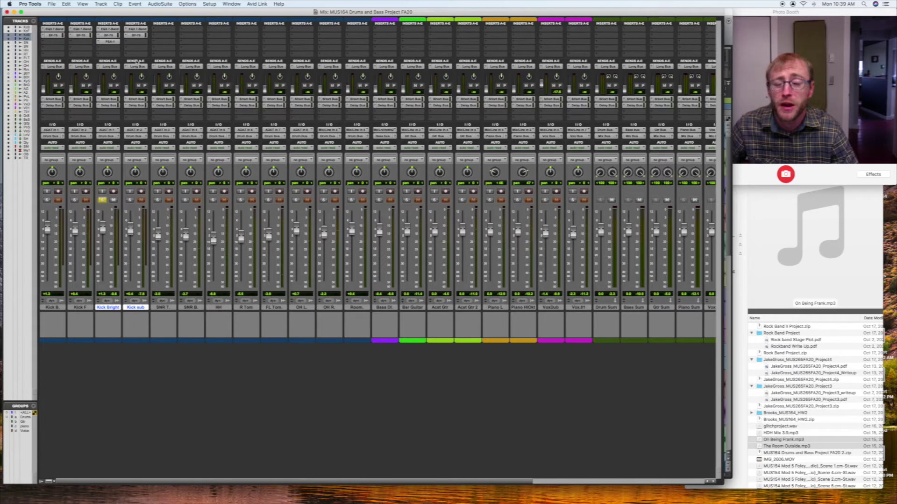
Step: Move the BF-76 and PSA-1 on Kick Bright down one slot and insert a mono Dyn3 Expander/Gate in the second insert slot
drag(108, 42, 111, 42)
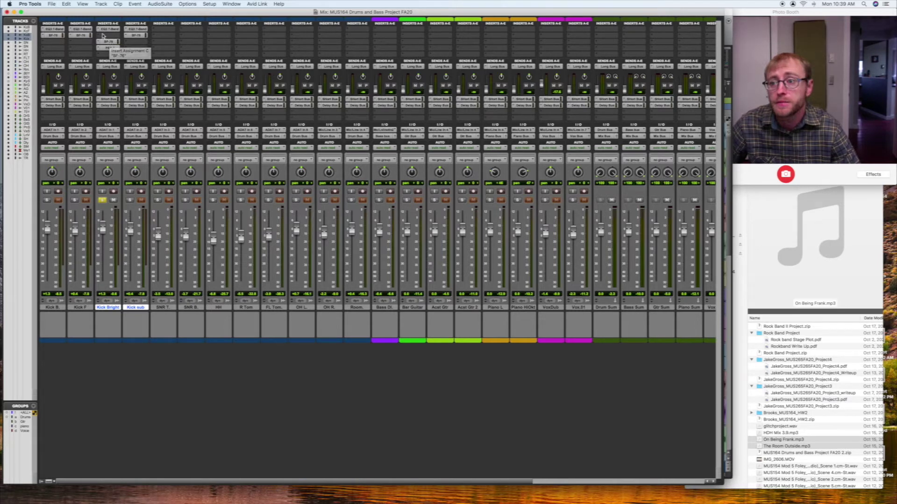
click(104, 35)
mouse_move(118, 35)
mouse_move(166, 37)
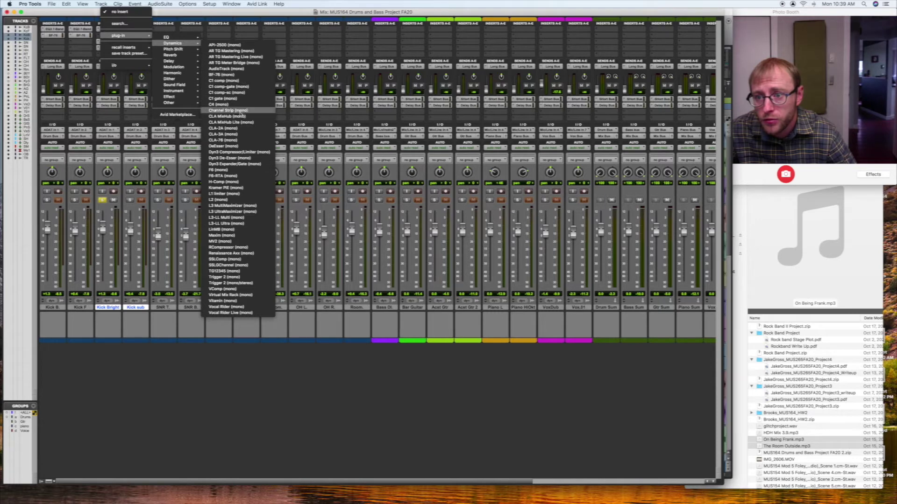
click(247, 164)
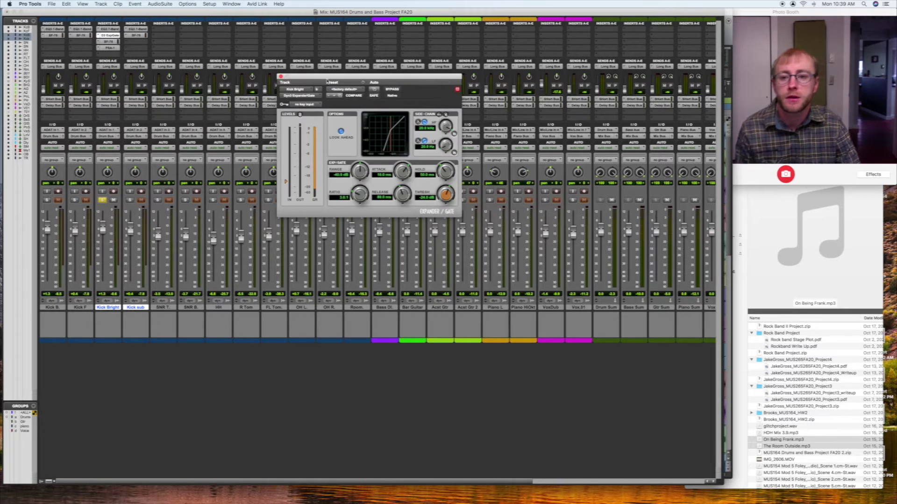
Step: Raise the Kick Bright gate's threshold to about -18 dB during playback and lengthen its hold and release
drag(328, 78, 370, 46)
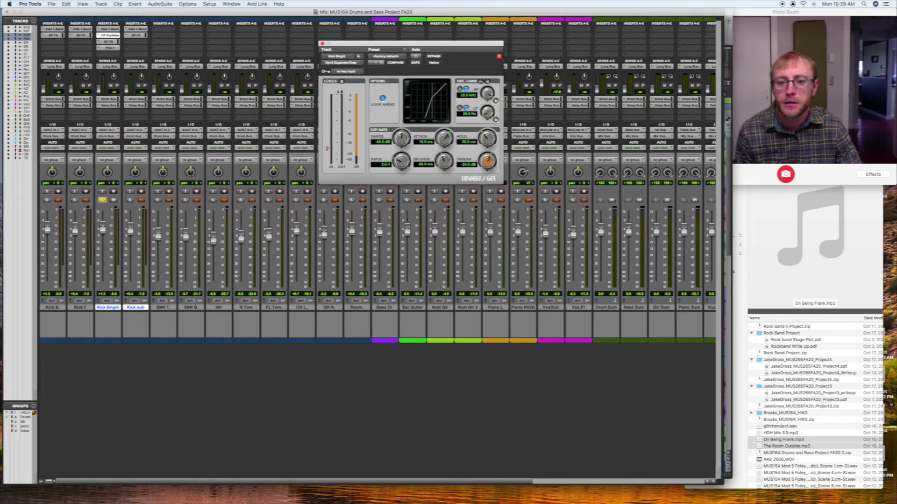
key(space)
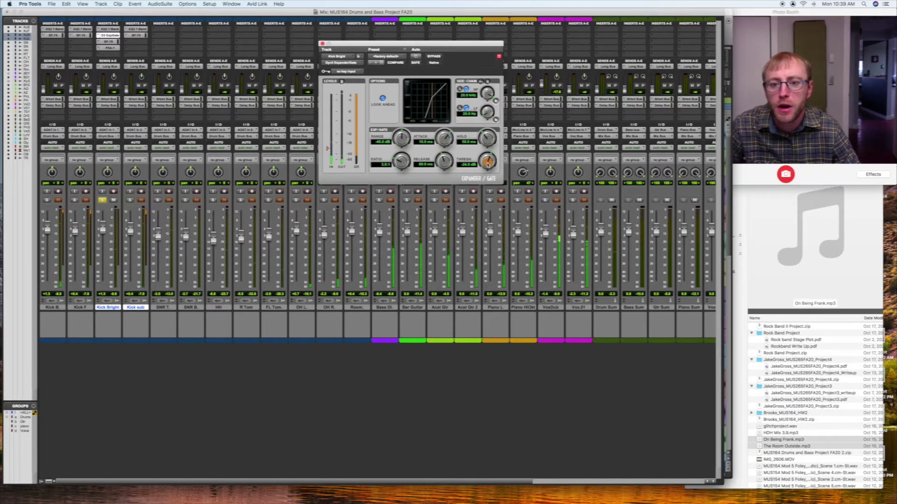
drag(488, 163, 489, 156)
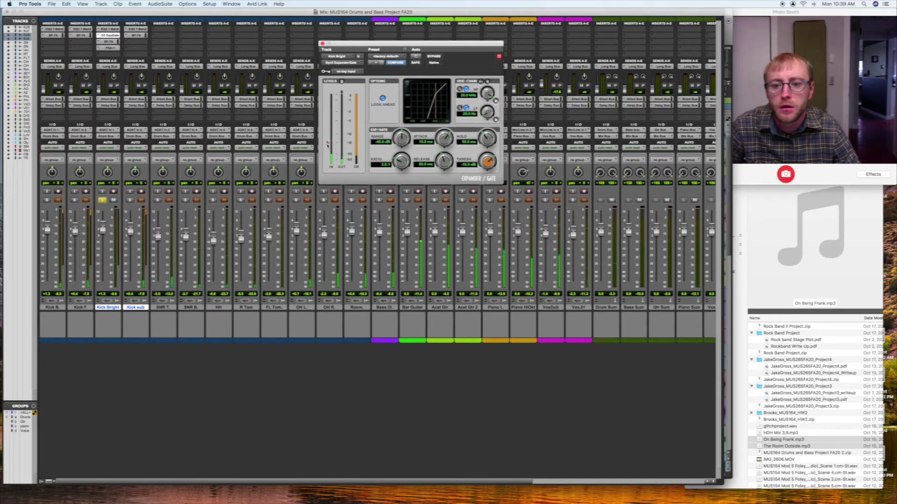
drag(327, 145, 327, 147)
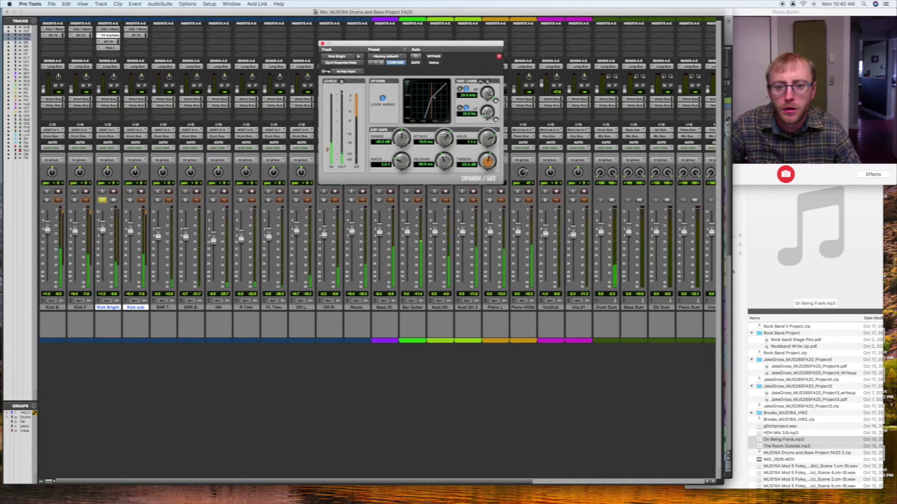
drag(481, 132, 481, 131)
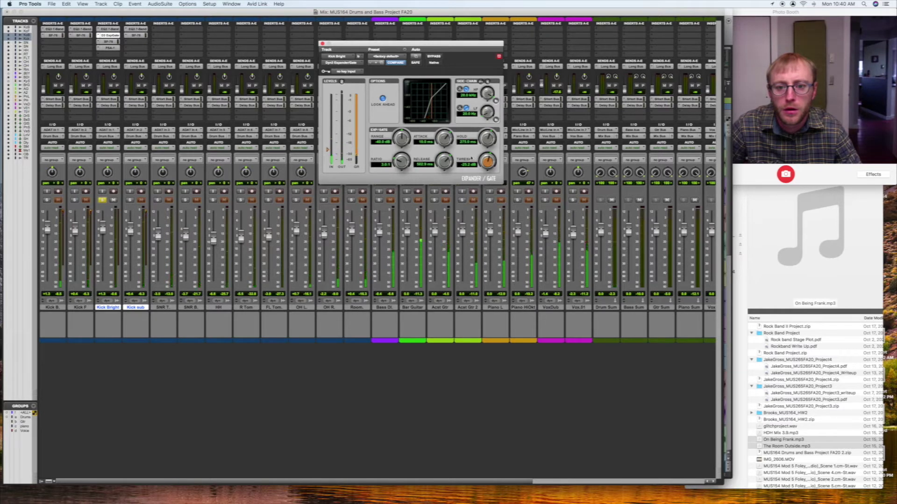
mouse_move(487, 161)
mouse_down()
mouse_move(483, 170)
mouse_move(485, 162)
mouse_up()
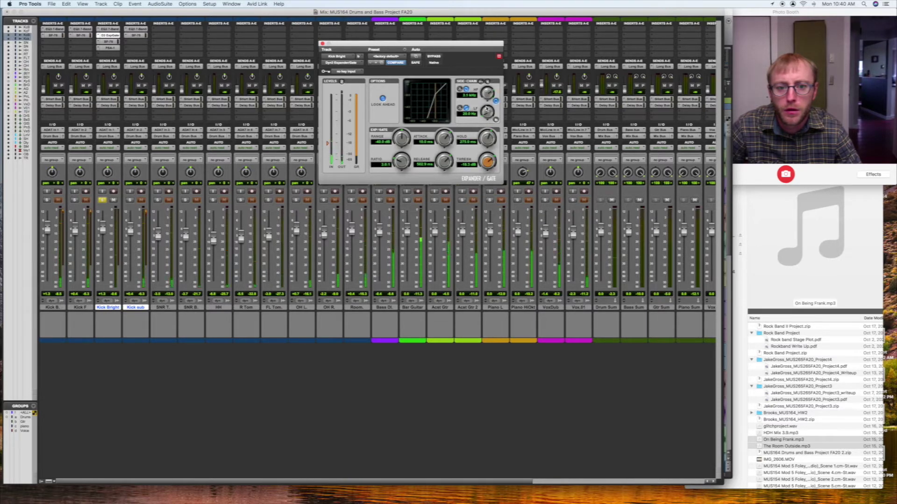
Step: Shorten the Kick Bright gate's attack to about 25 µs, shorten its hold, and close the plug-in window
drag(487, 94, 497, 97)
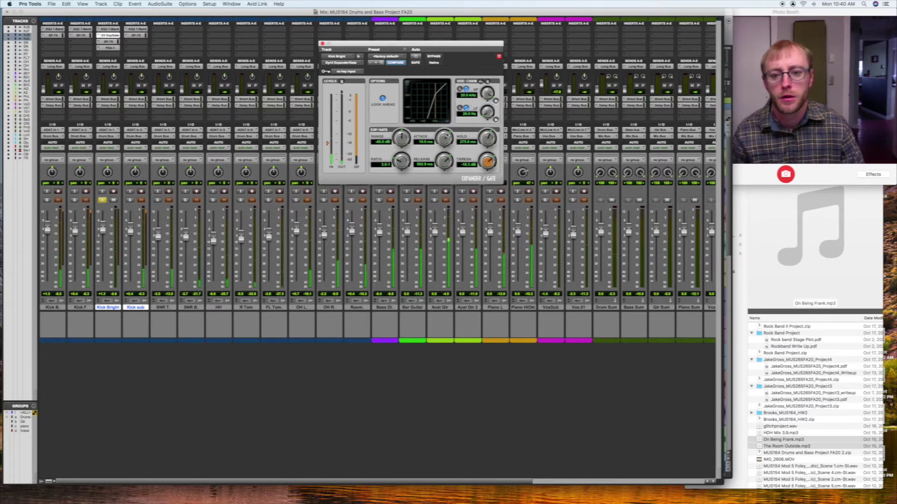
drag(444, 138, 448, 156)
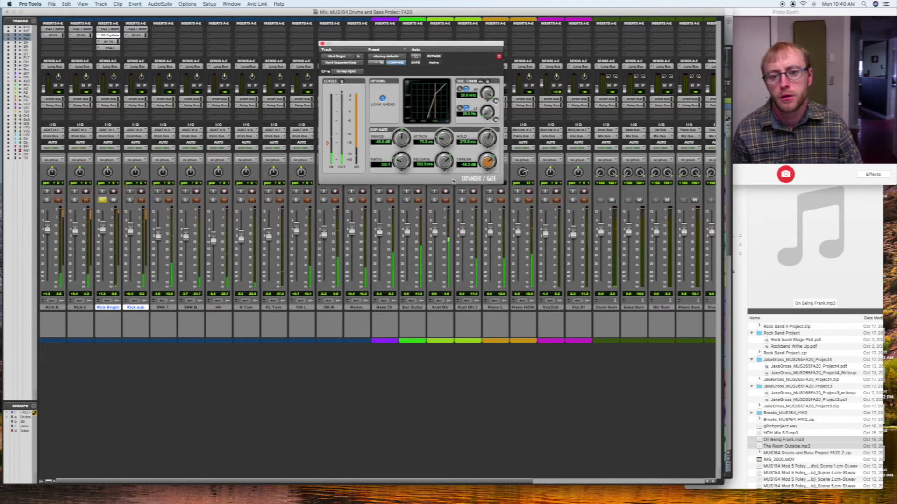
drag(447, 156, 454, 180)
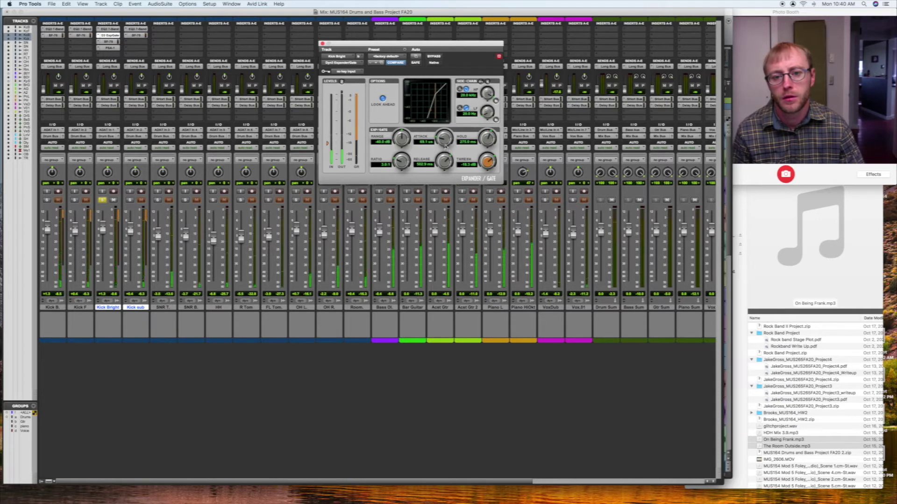
drag(487, 138, 486, 151)
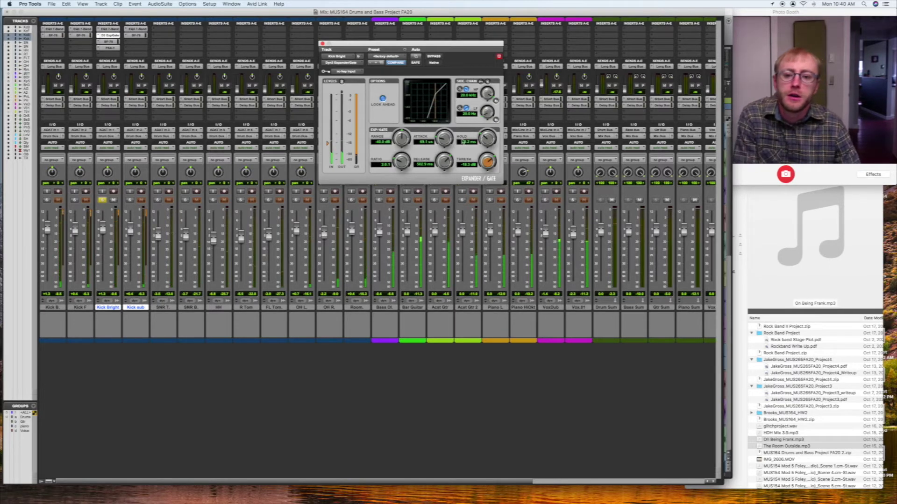
drag(441, 142, 442, 148)
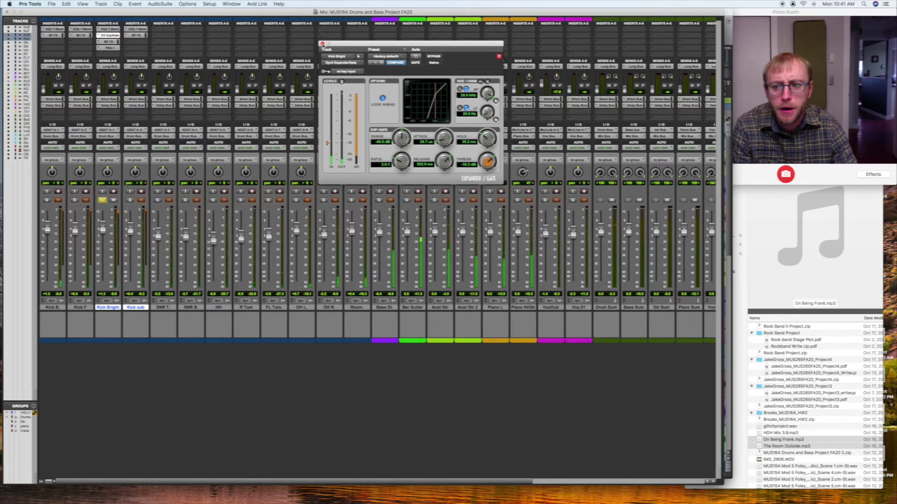
click(321, 44)
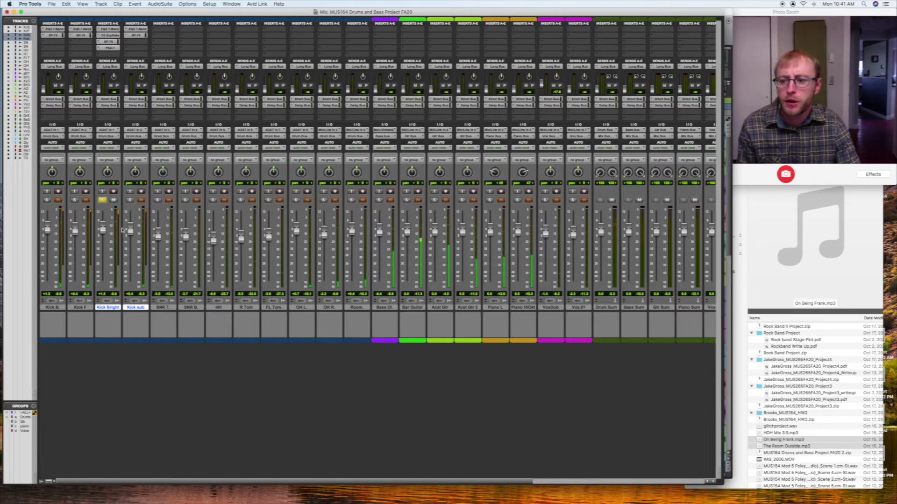
Step: Solo Kick sub instead of Kick Bright, then boost its EQ low mids by about 3.2 dB and lower the low-pass filter to about 470 Hz
click(104, 200)
click(129, 200)
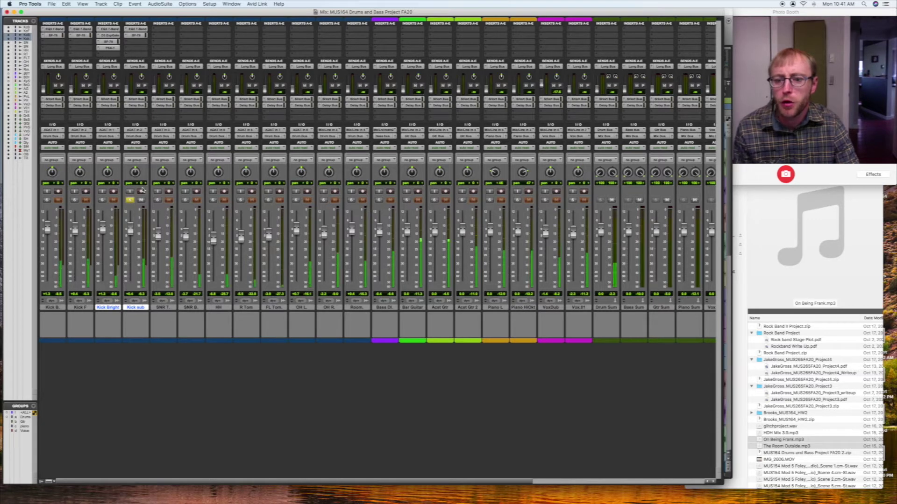
click(138, 29)
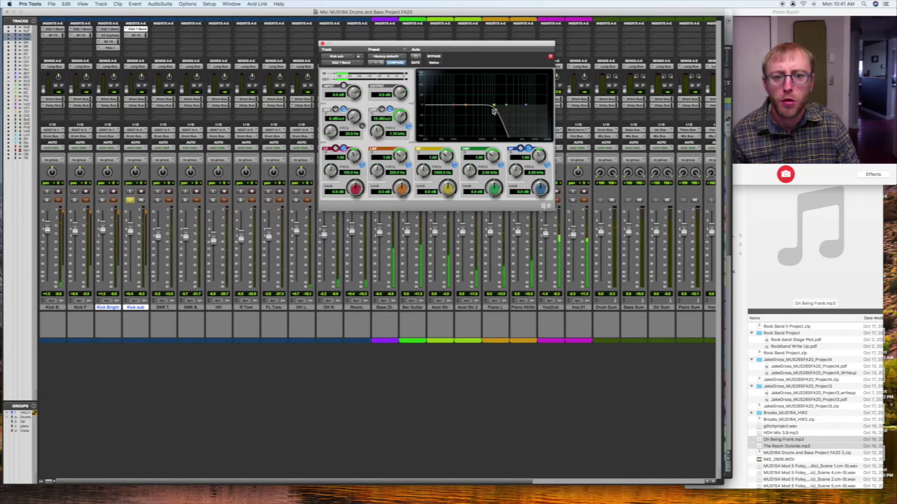
drag(493, 111, 459, 102)
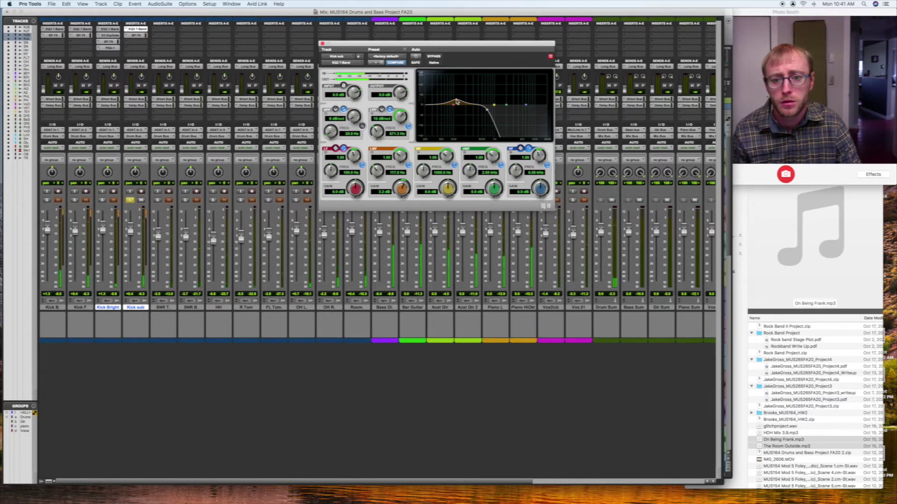
drag(487, 110, 482, 112)
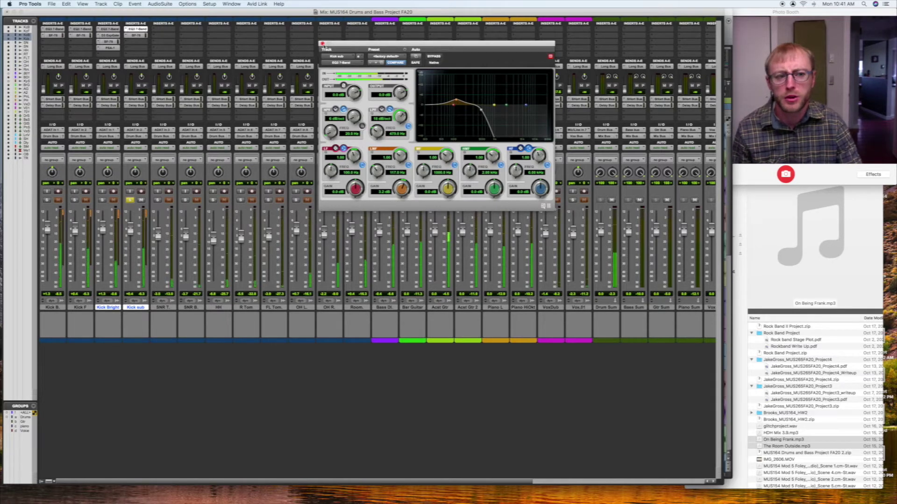
click(322, 44)
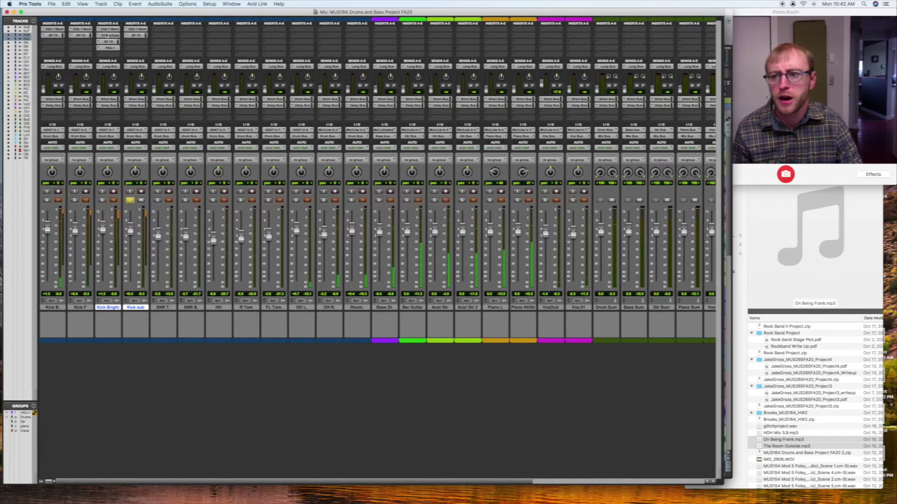
Step: Check the BF-76 compressor on Kick sub during playback and close the plug-in window
click(136, 35)
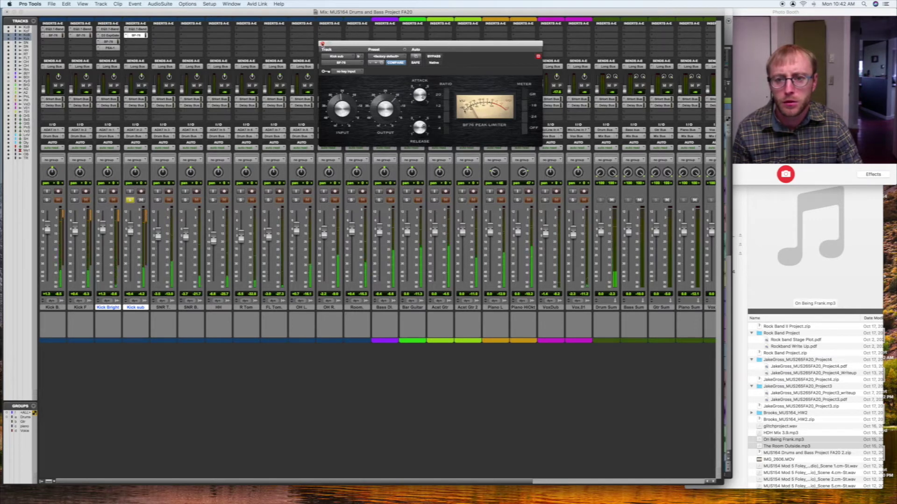
click(322, 43)
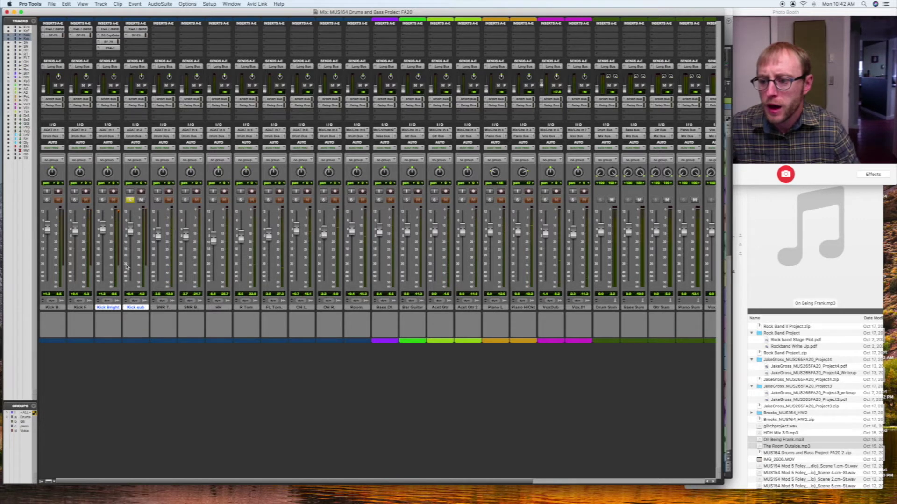
Step: Pull the Kick Bright and Kick sub faders fully down and solo all four kick tracks
drag(102, 229, 102, 351)
drag(131, 230, 141, 390)
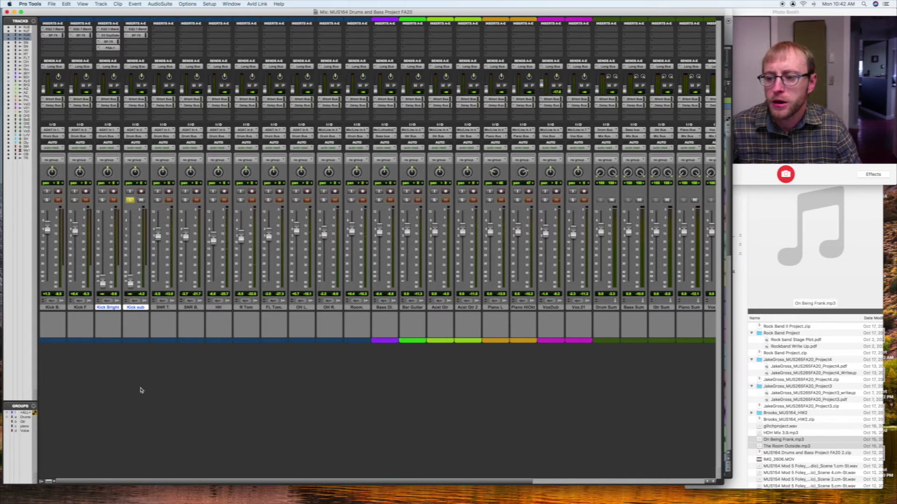
click(74, 200)
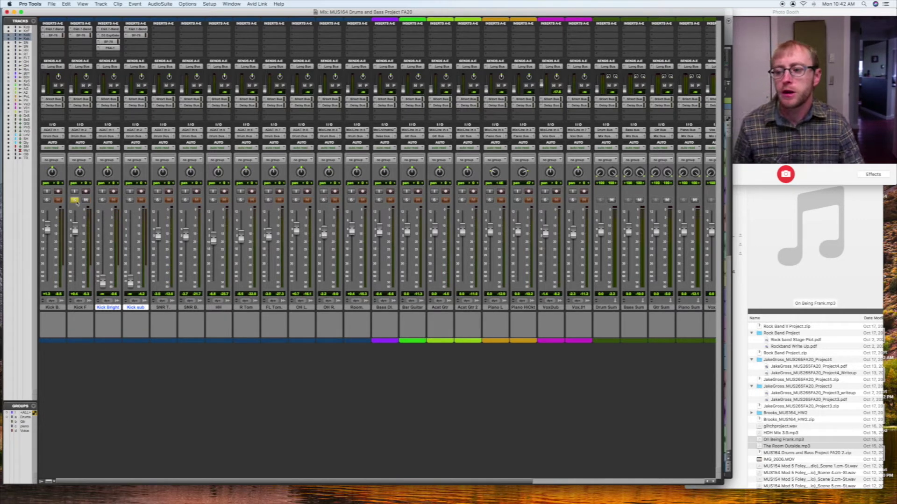
click(47, 201)
click(102, 201)
click(131, 200)
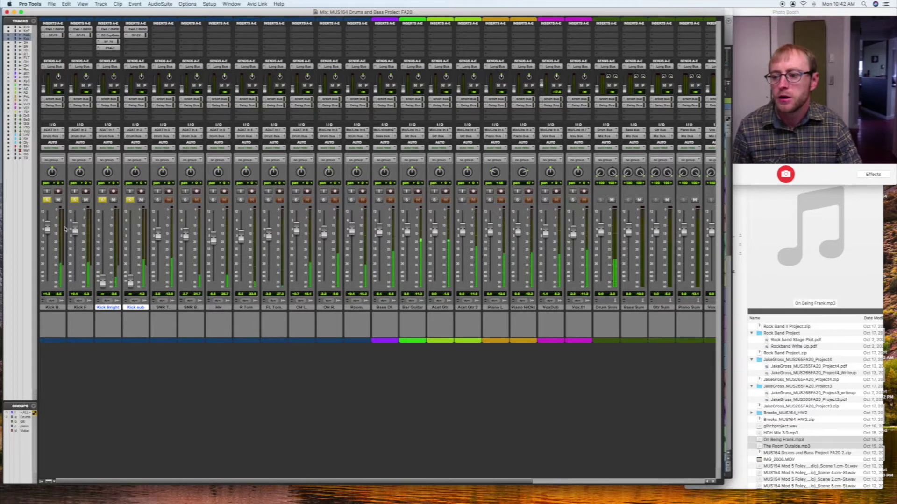
Step: Rebalance the soloed kick faders with Kick F near unity, Kick sub about -2.7 dB, Kick Bright lower and Kick B about -14.5 dB
drag(74, 230, 71, 290)
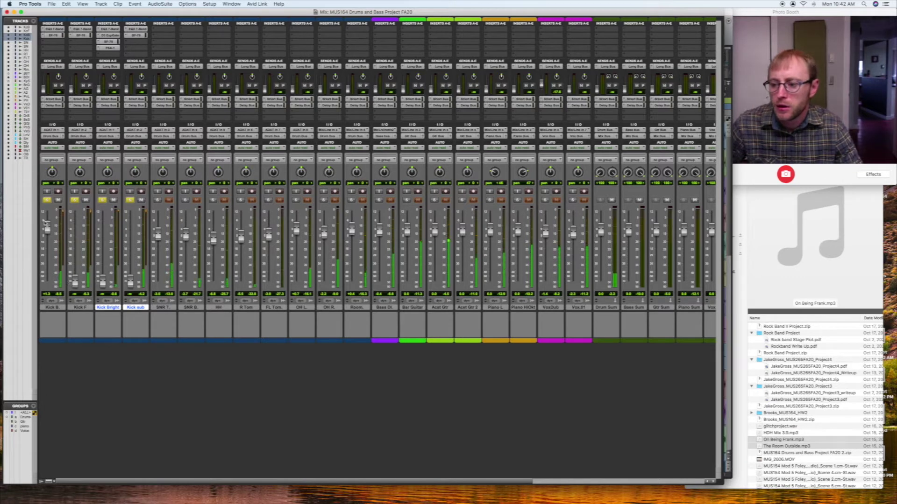
drag(47, 228, 47, 232)
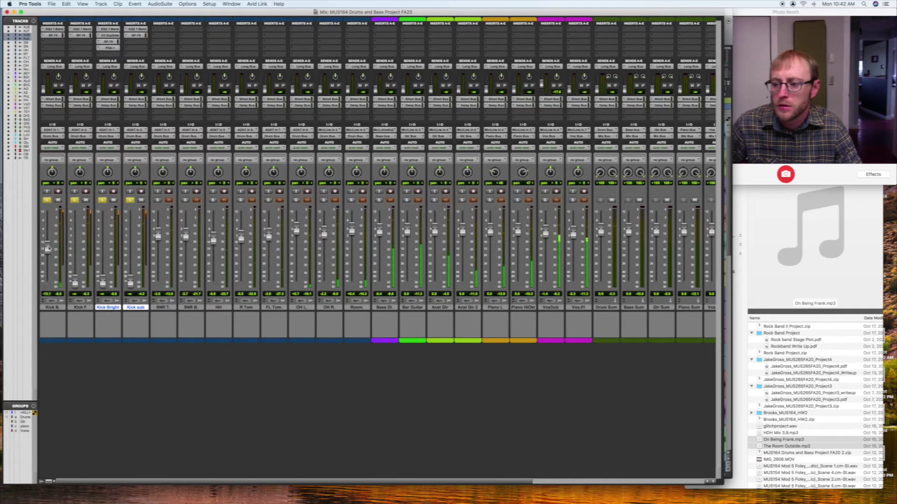
drag(47, 233, 80, 231)
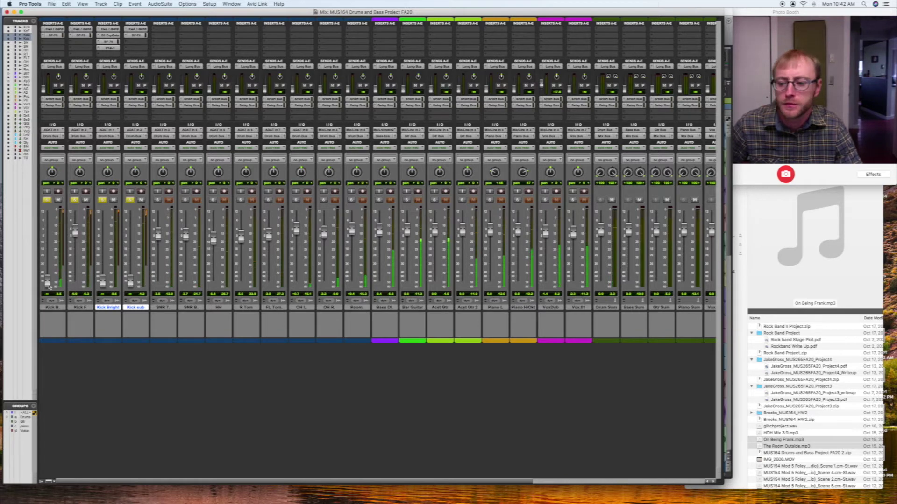
drag(48, 276, 48, 251)
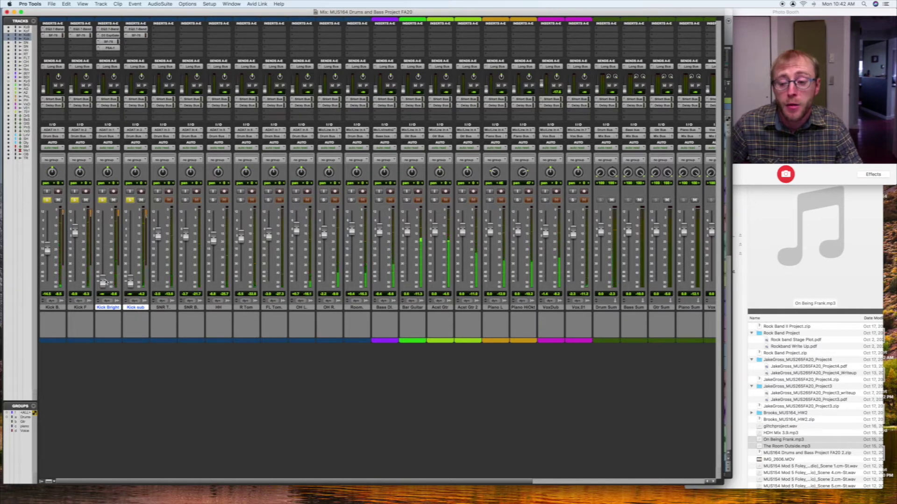
drag(130, 282, 133, 235)
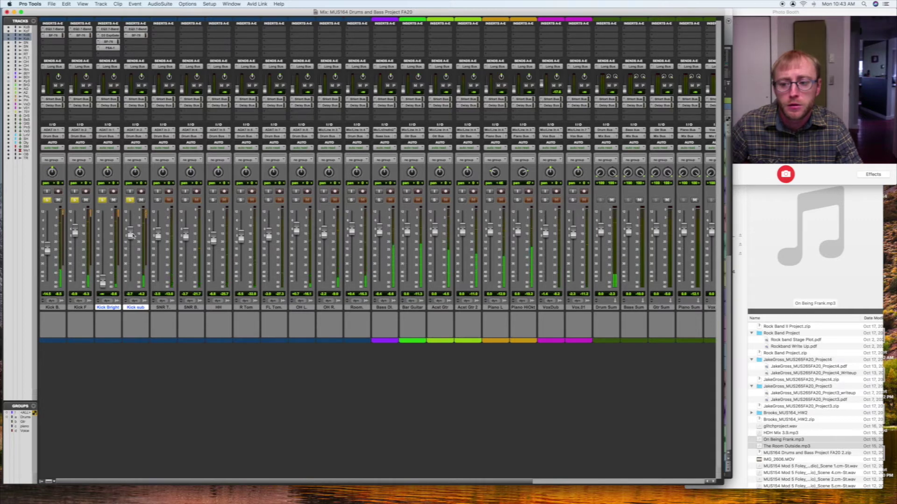
drag(104, 284, 103, 243)
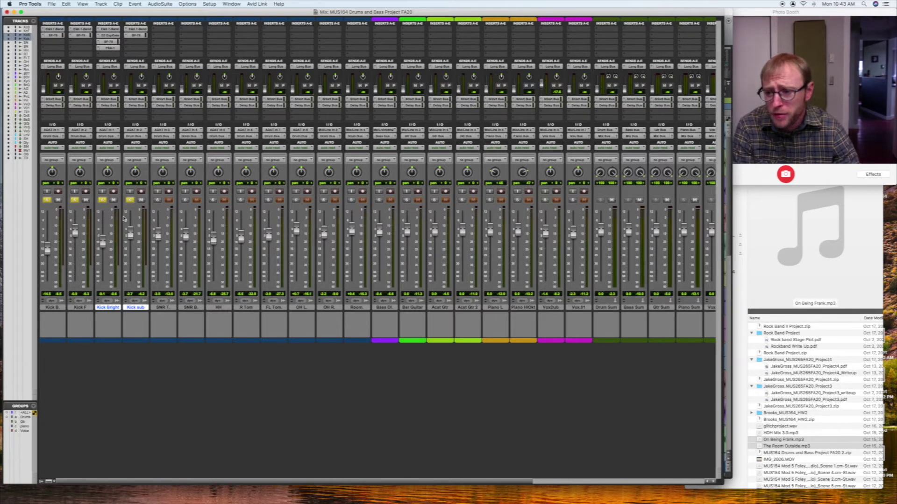
Step: Select all four kick tracks and start creating a new track
shift+click(52, 307)
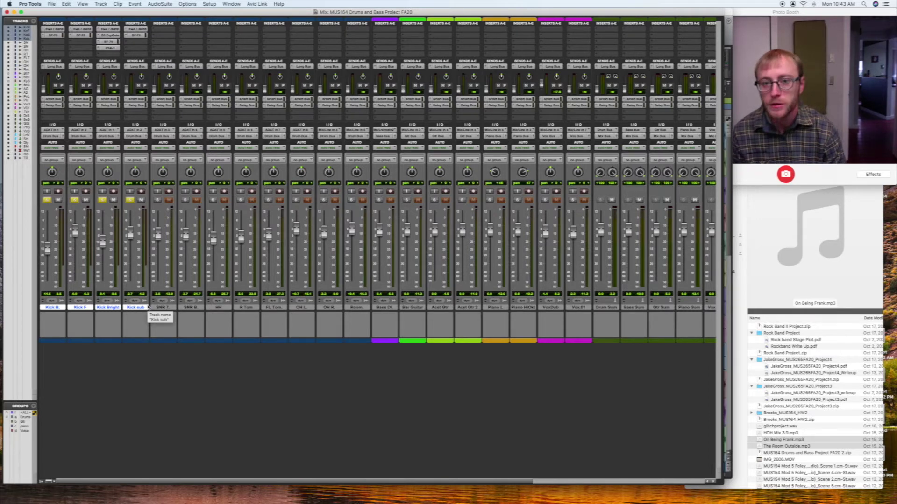
key(super+shift+n)
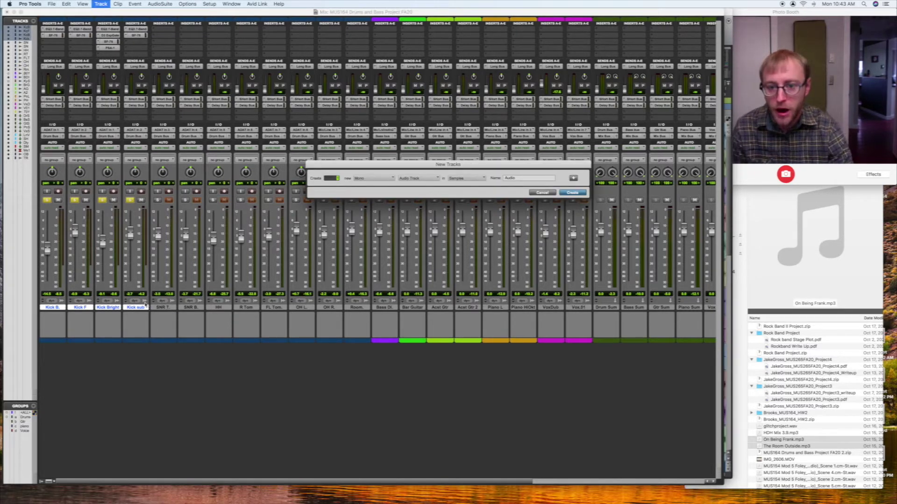